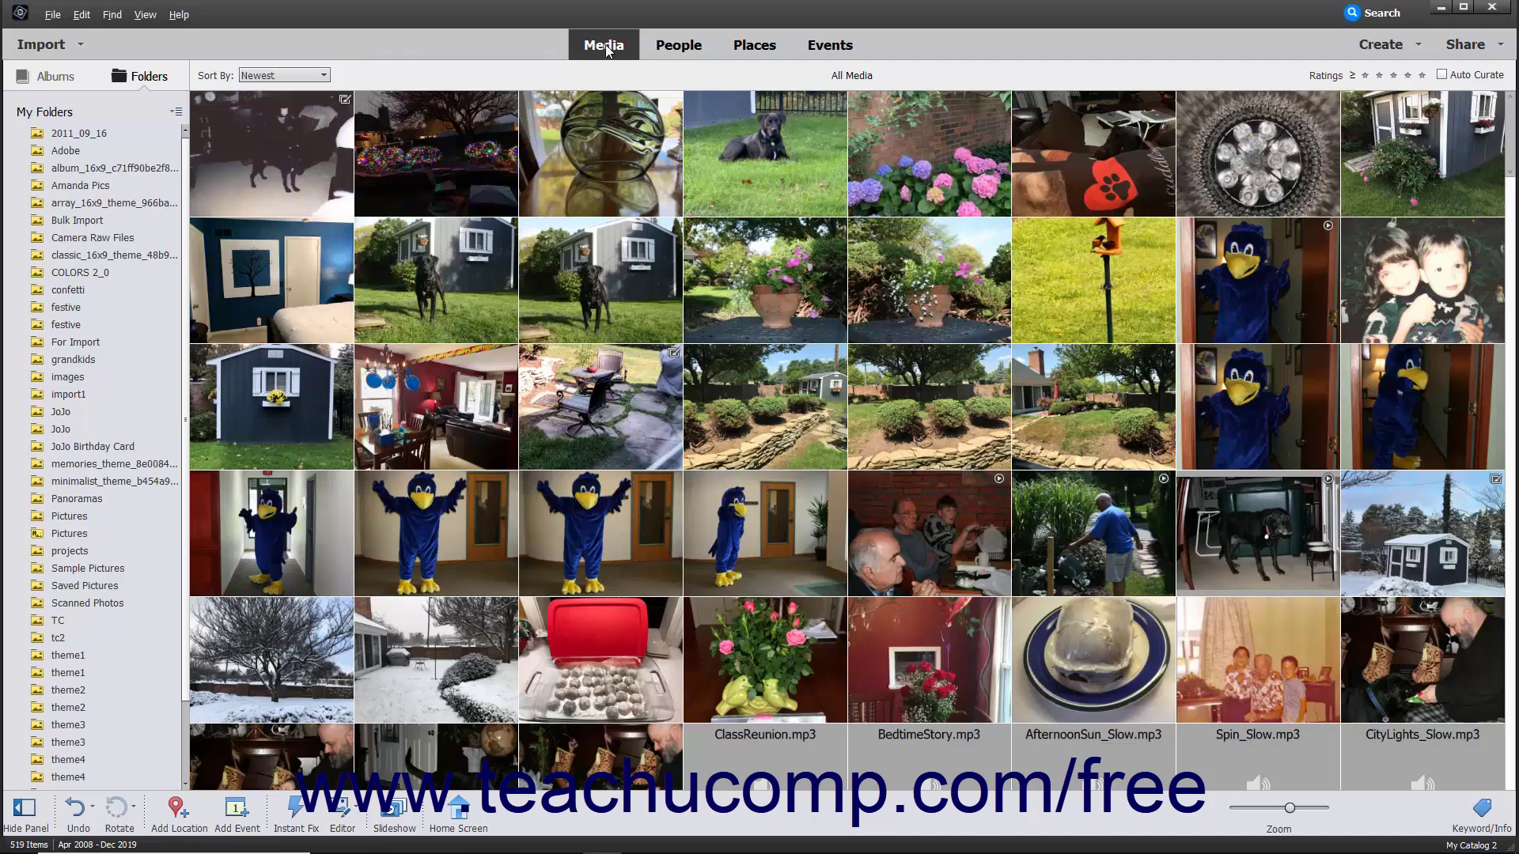
Resize the Media grid thumbnails with the Zoom slider so seven photos fit per row
scroll(500, 251, "down", 5)
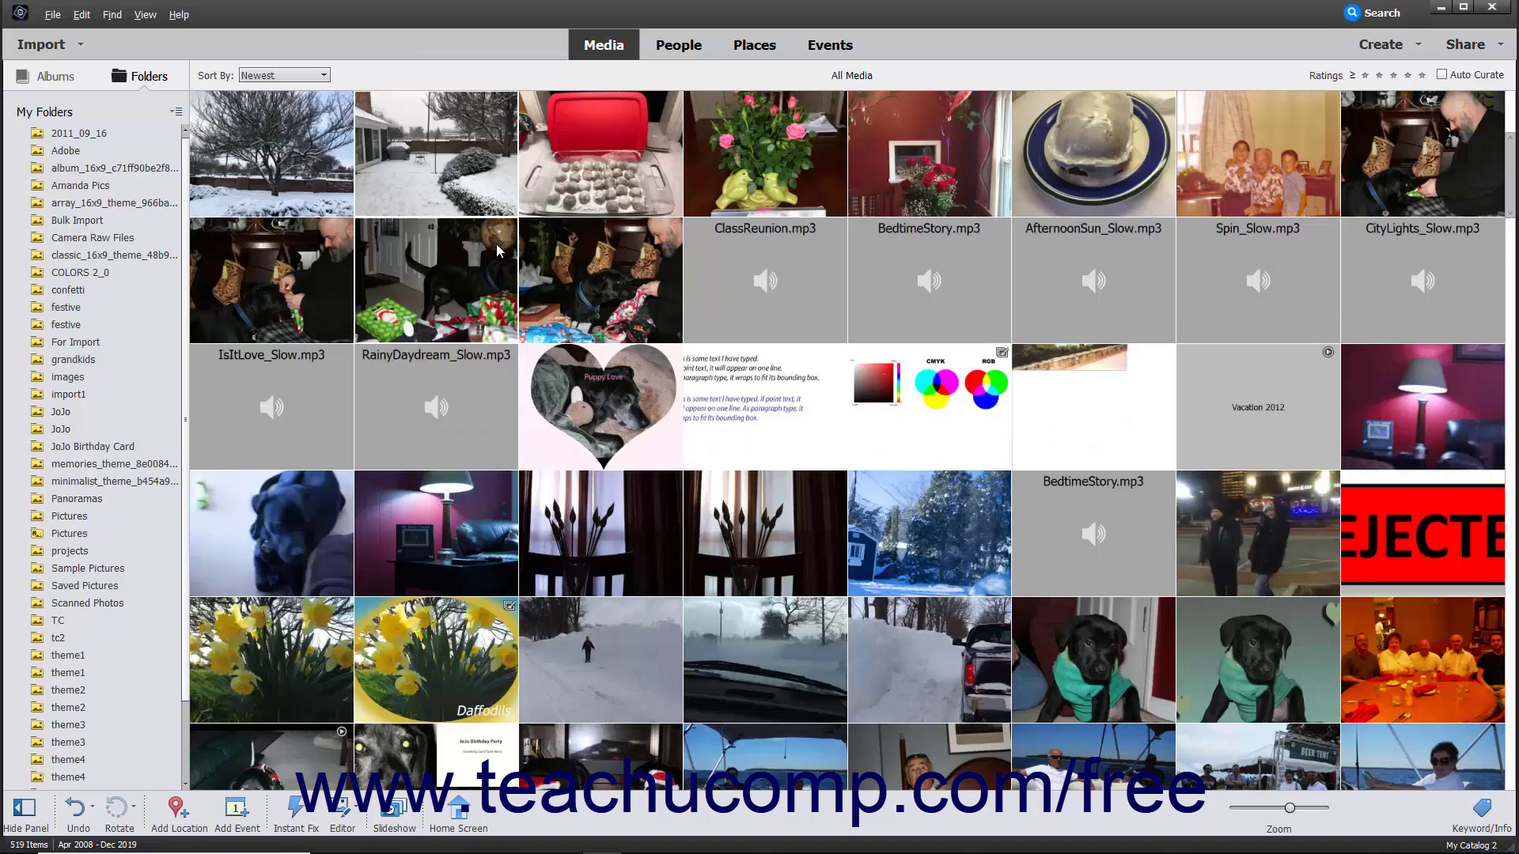
scroll(496, 277, "up", 5)
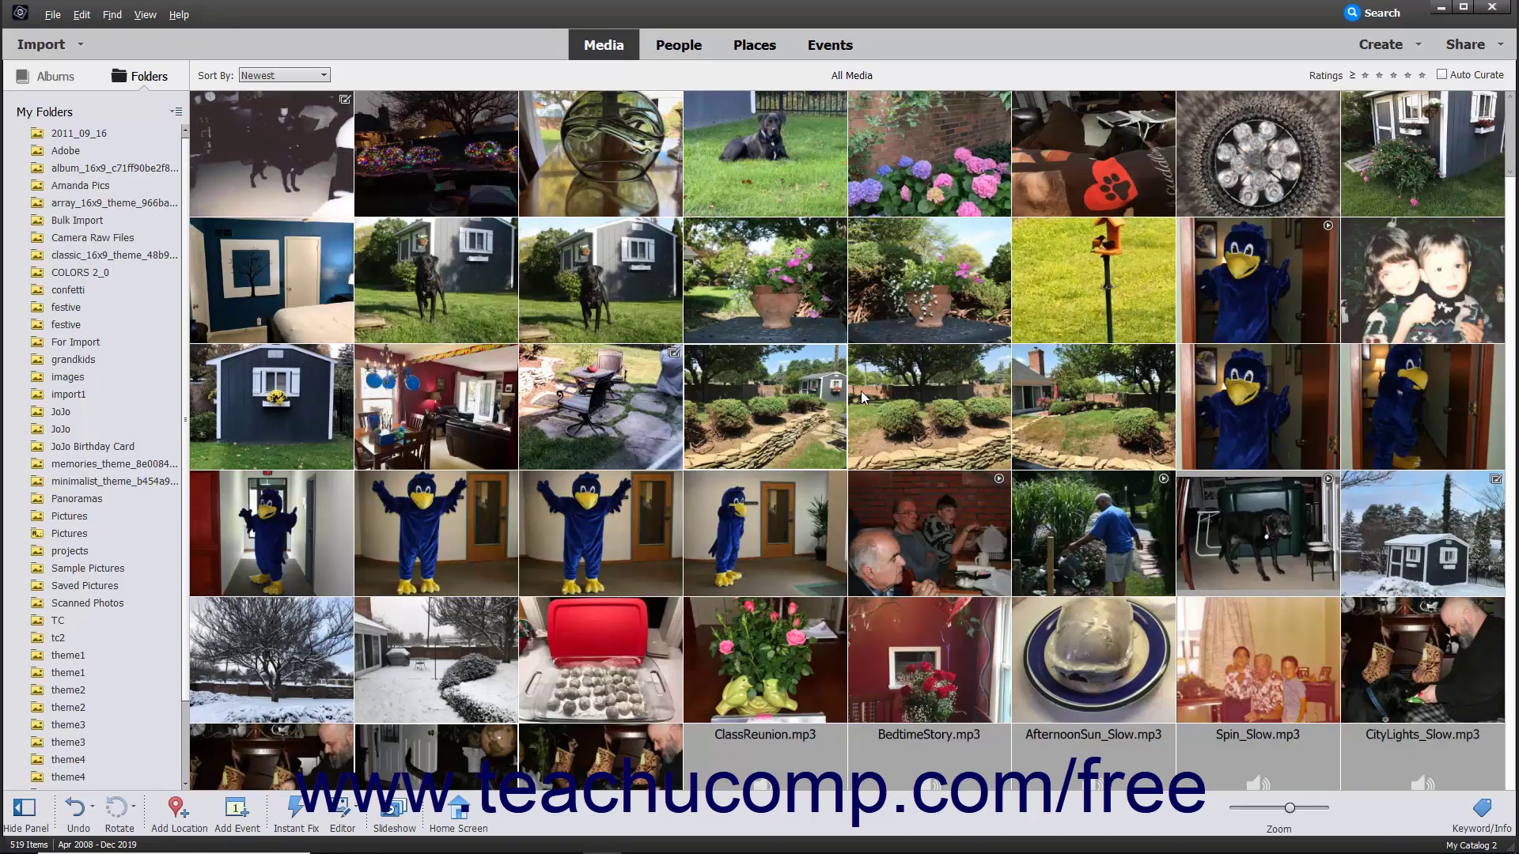
left_click_drag(1289, 809, 1287, 810)
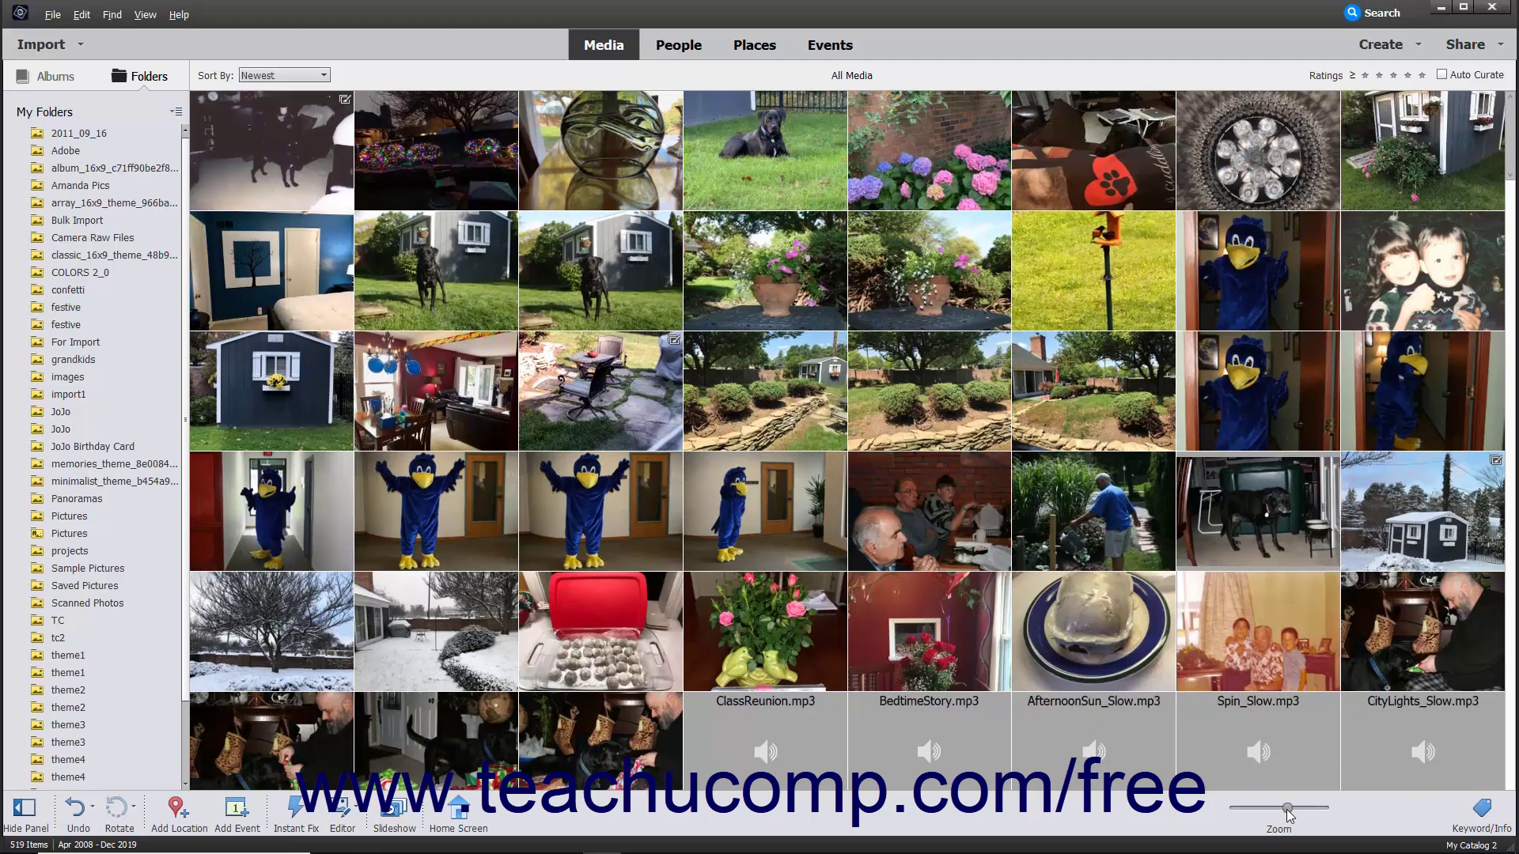
left_click_drag(1286, 810, 1292, 808)
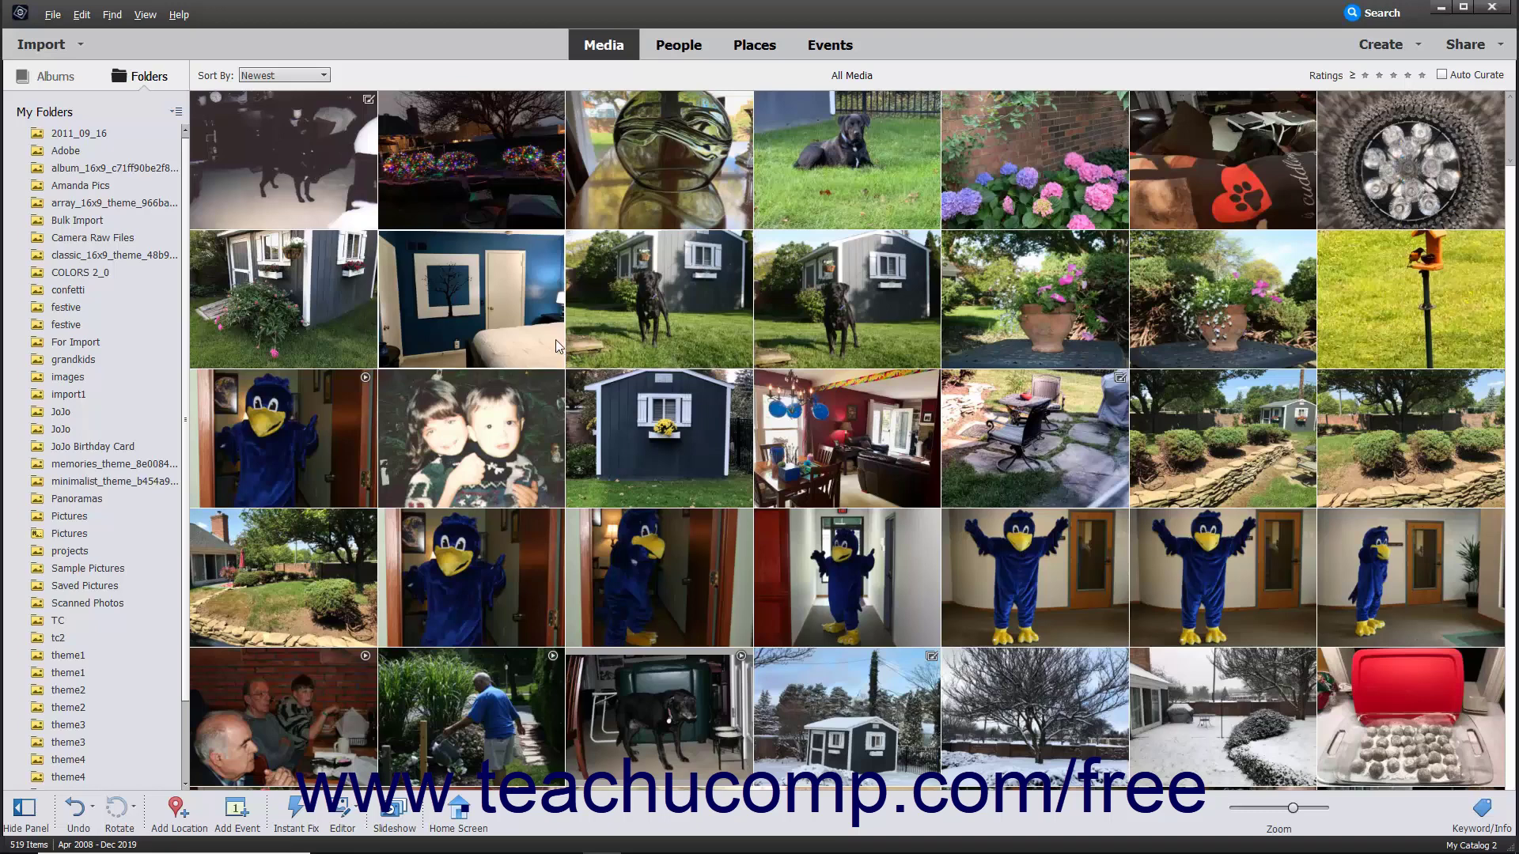
left_click(145, 14)
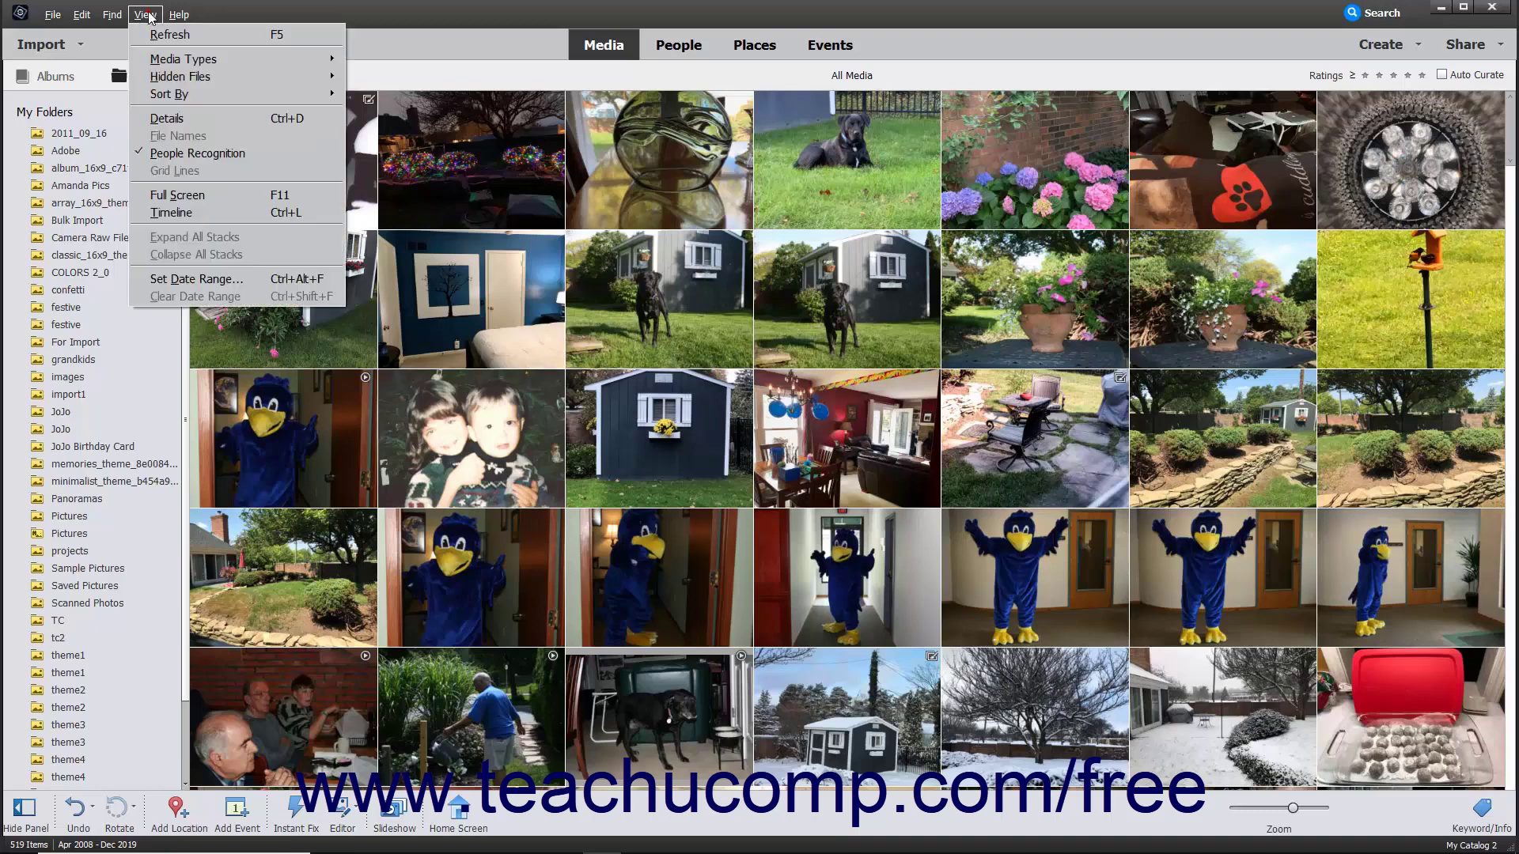
left_click(166, 120)
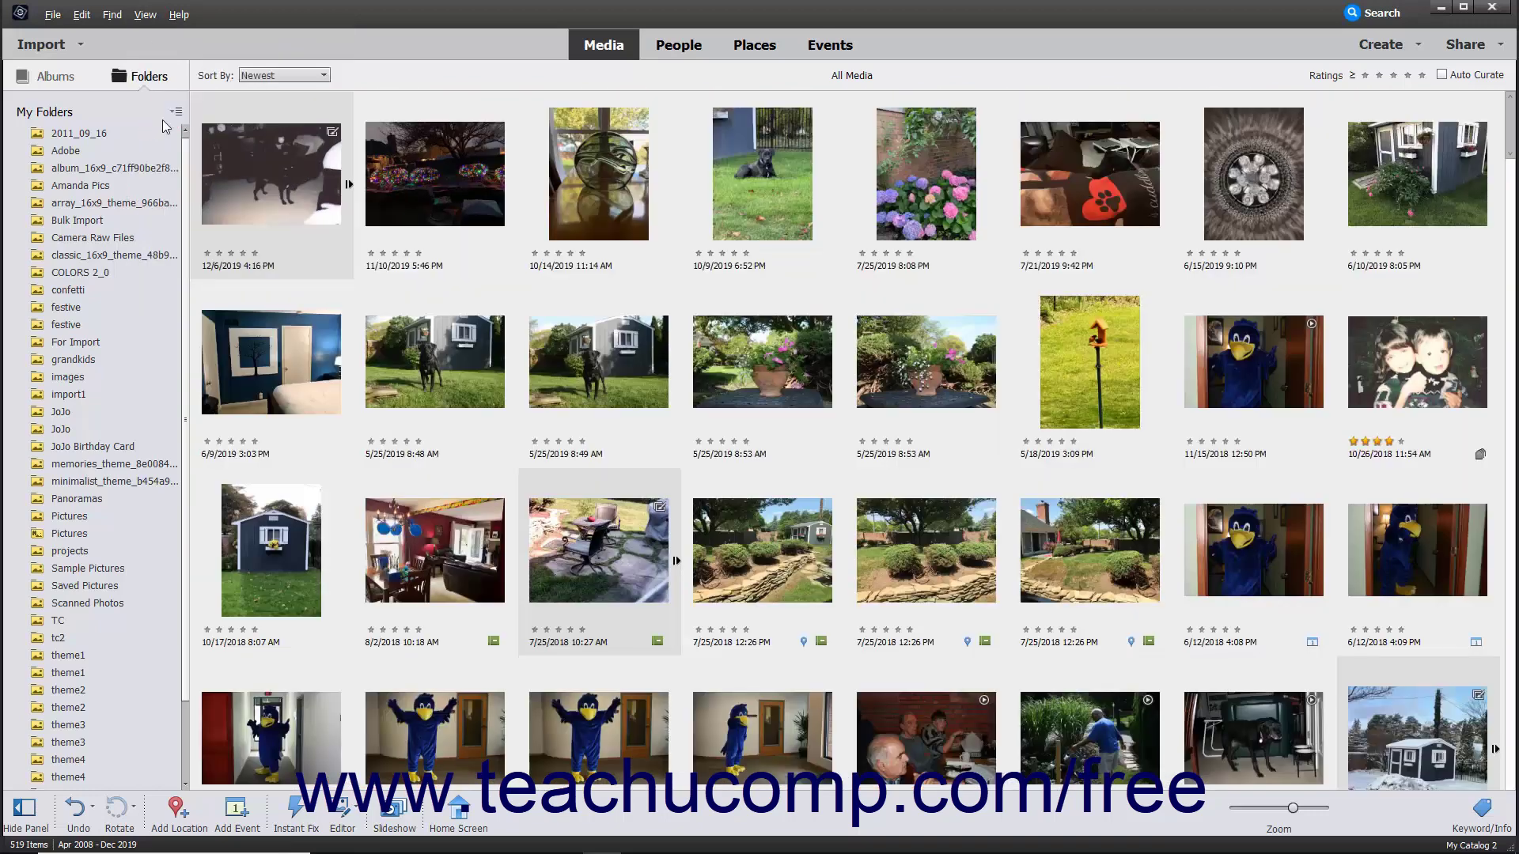
left_click(145, 14)
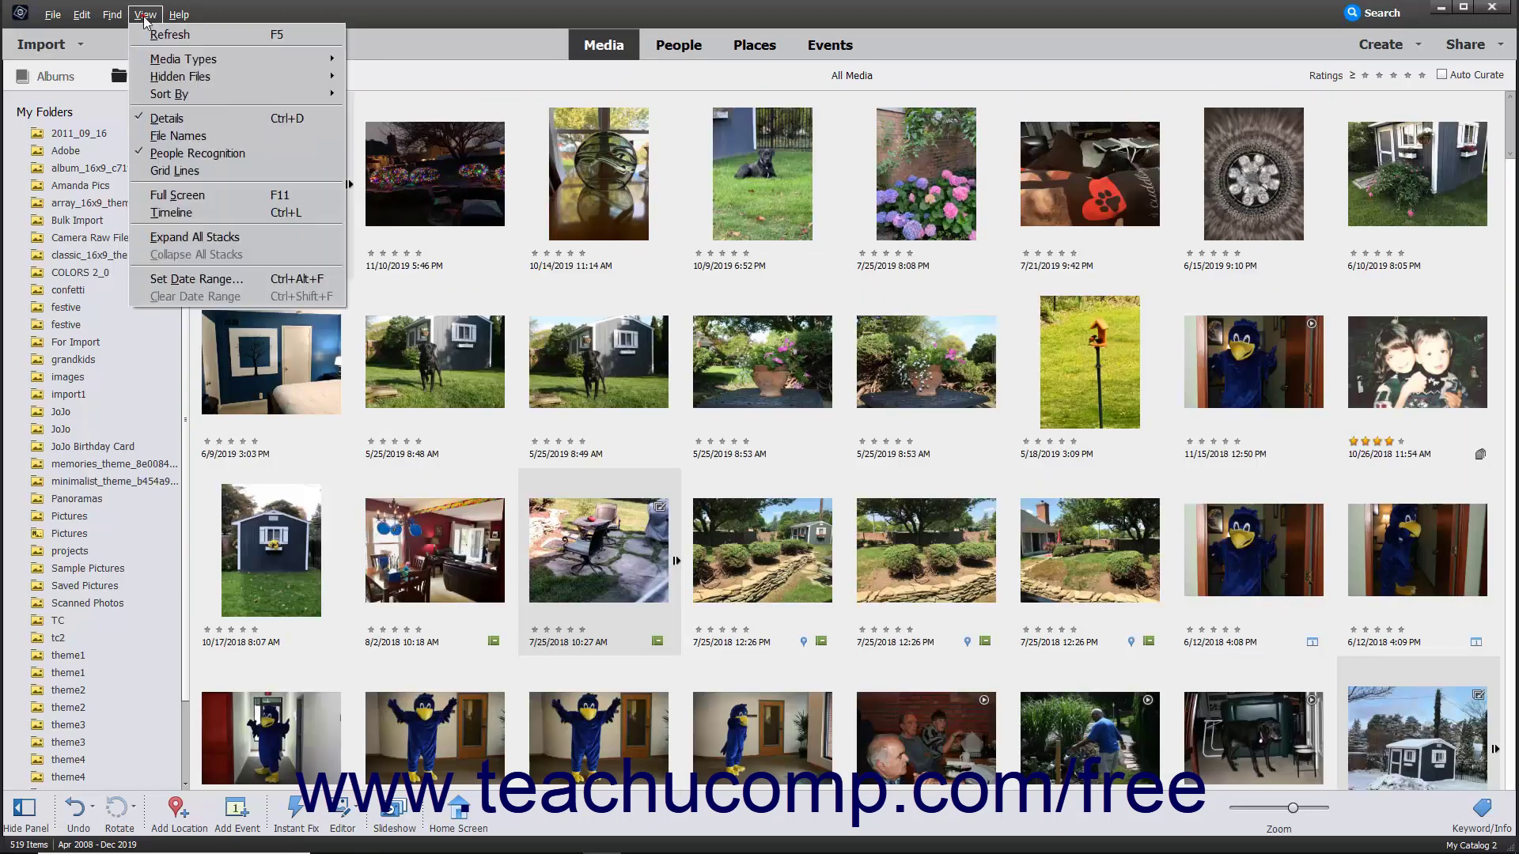
left_click(155, 120)
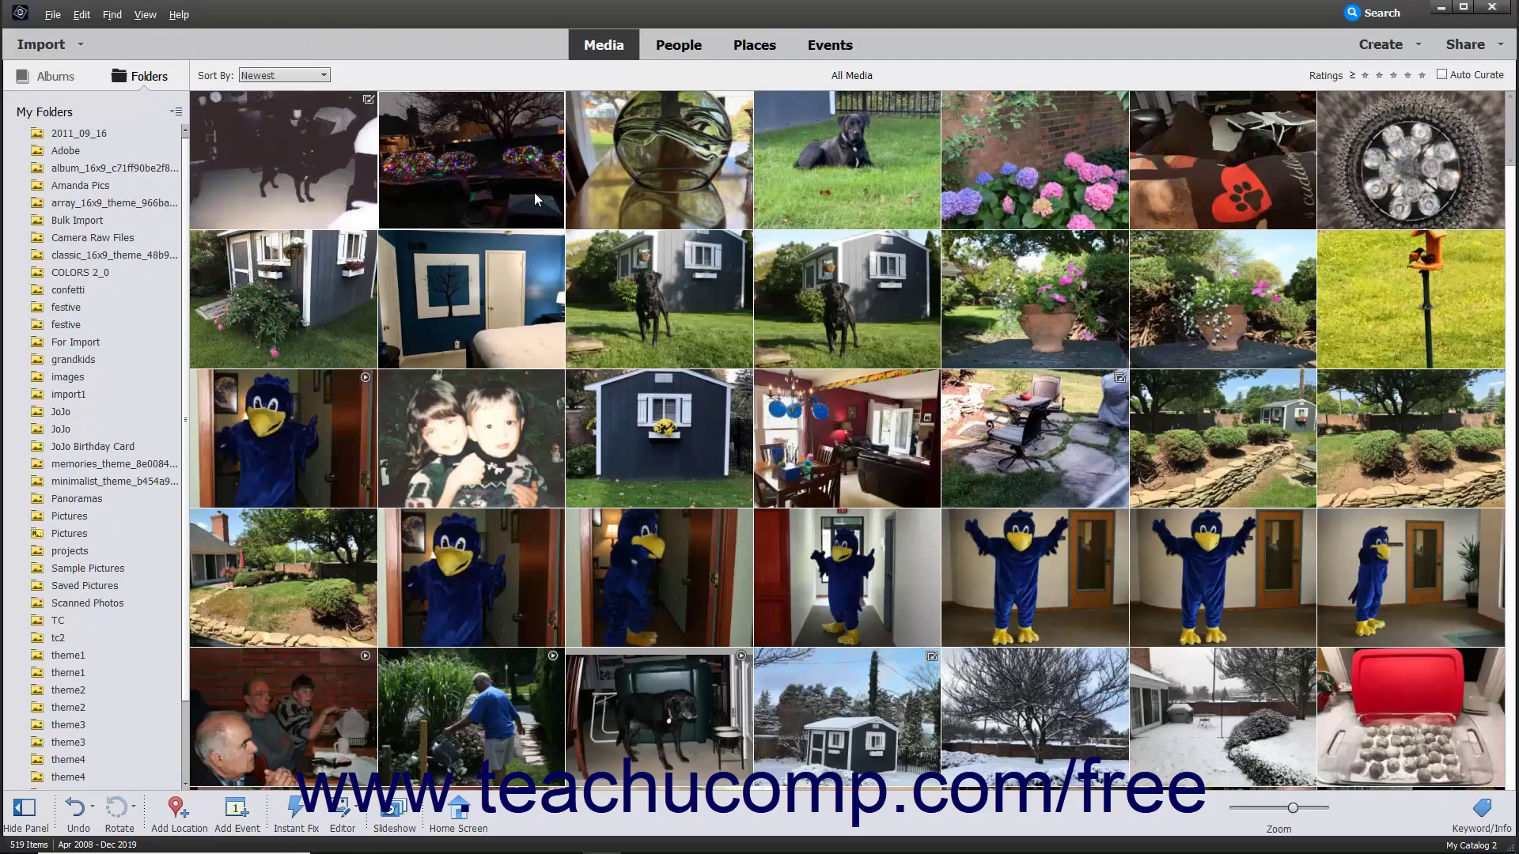
left_click(521, 173)
double_click(521, 174)
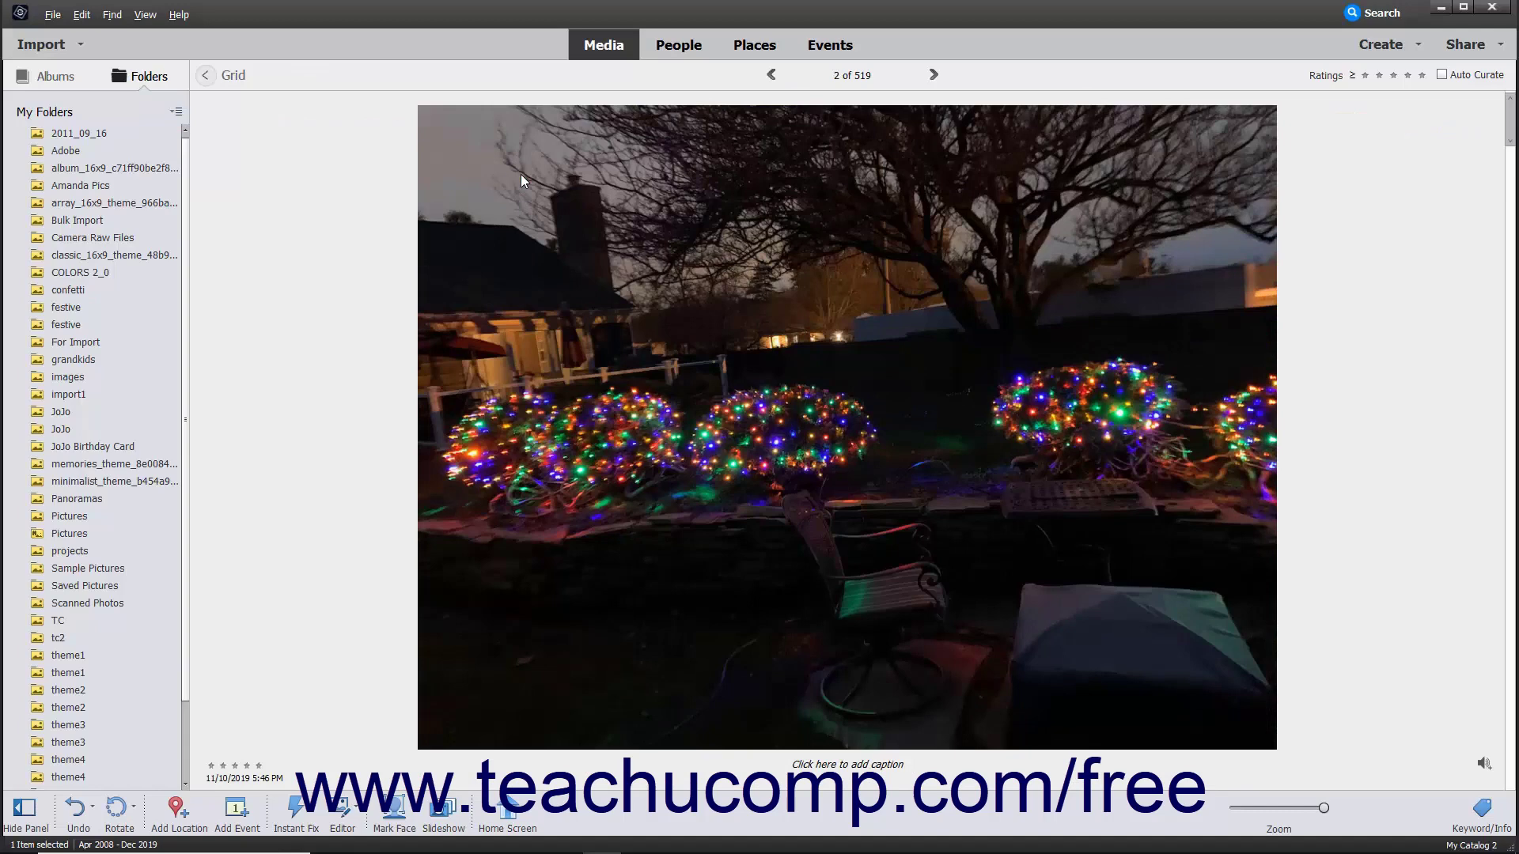
left_click(234, 77)
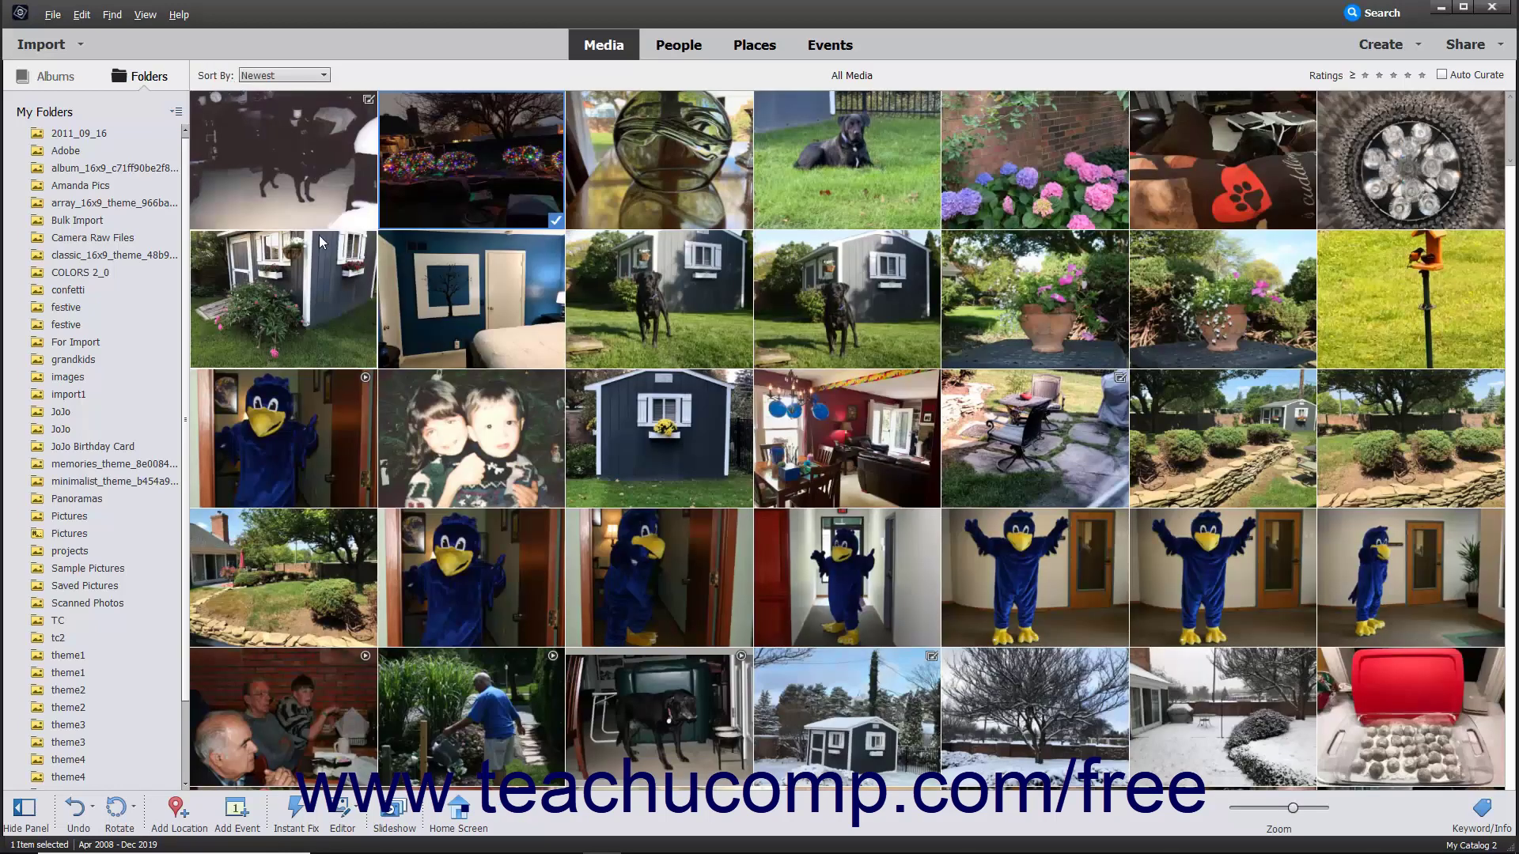
Shift-select the first twelve photos through the flower-pot picture and view them in Full Screen
left_click(1149, 299, "shift")
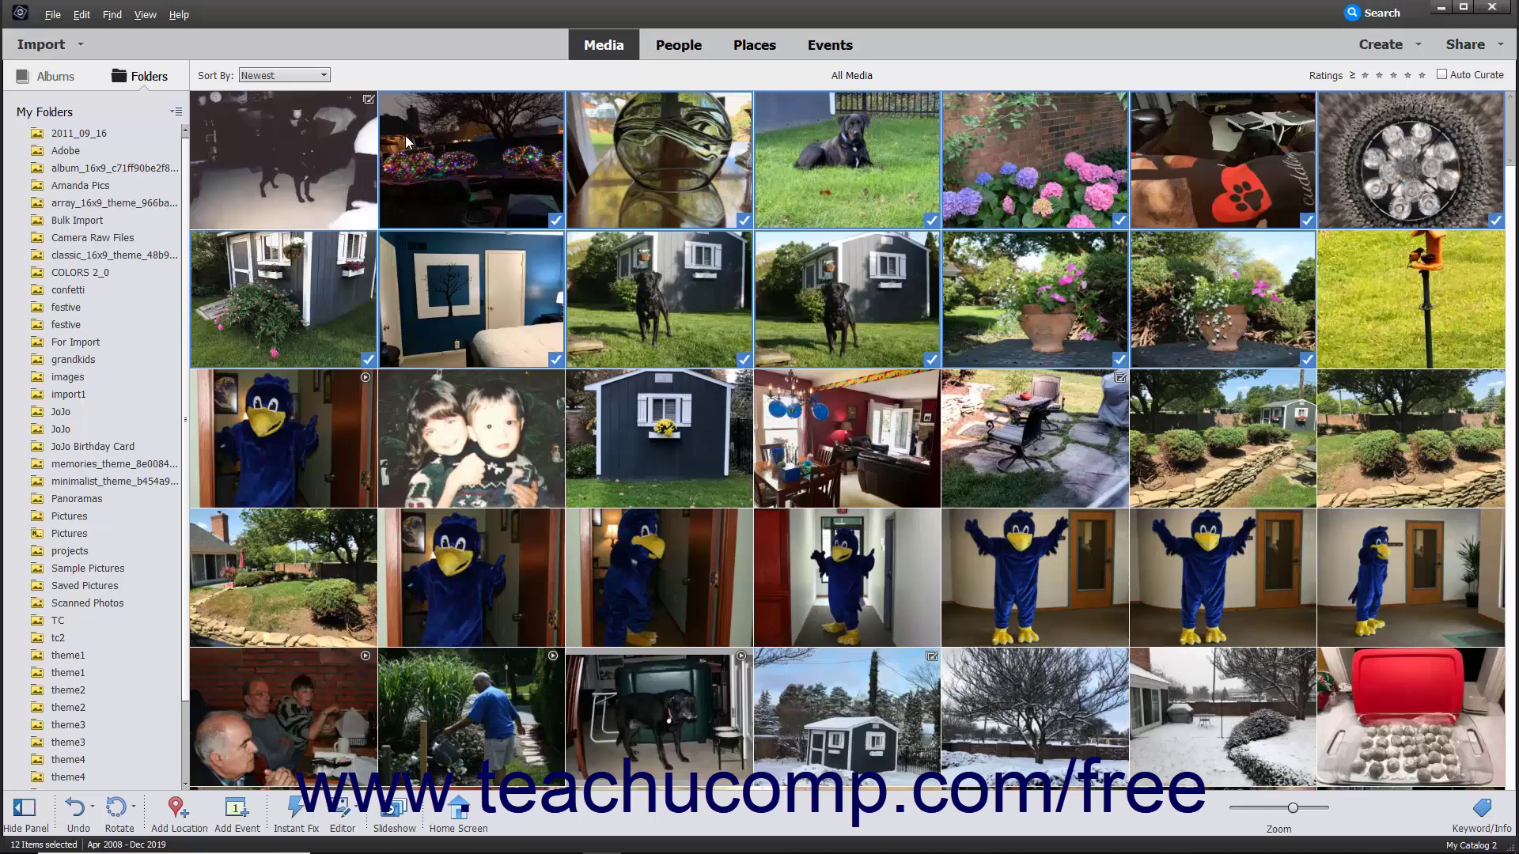
left_click(145, 15)
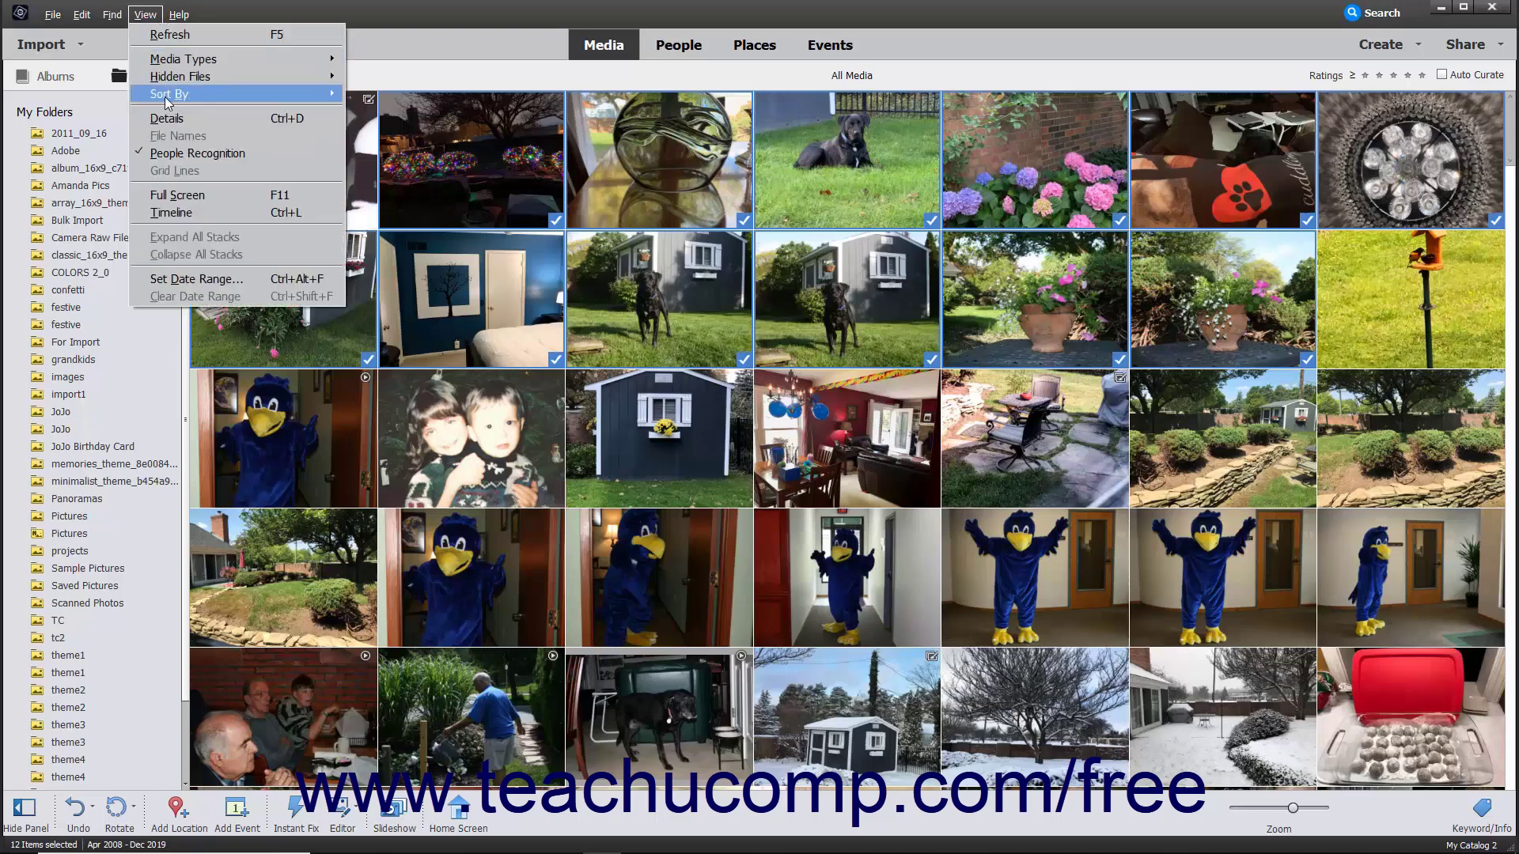
left_click(179, 195)
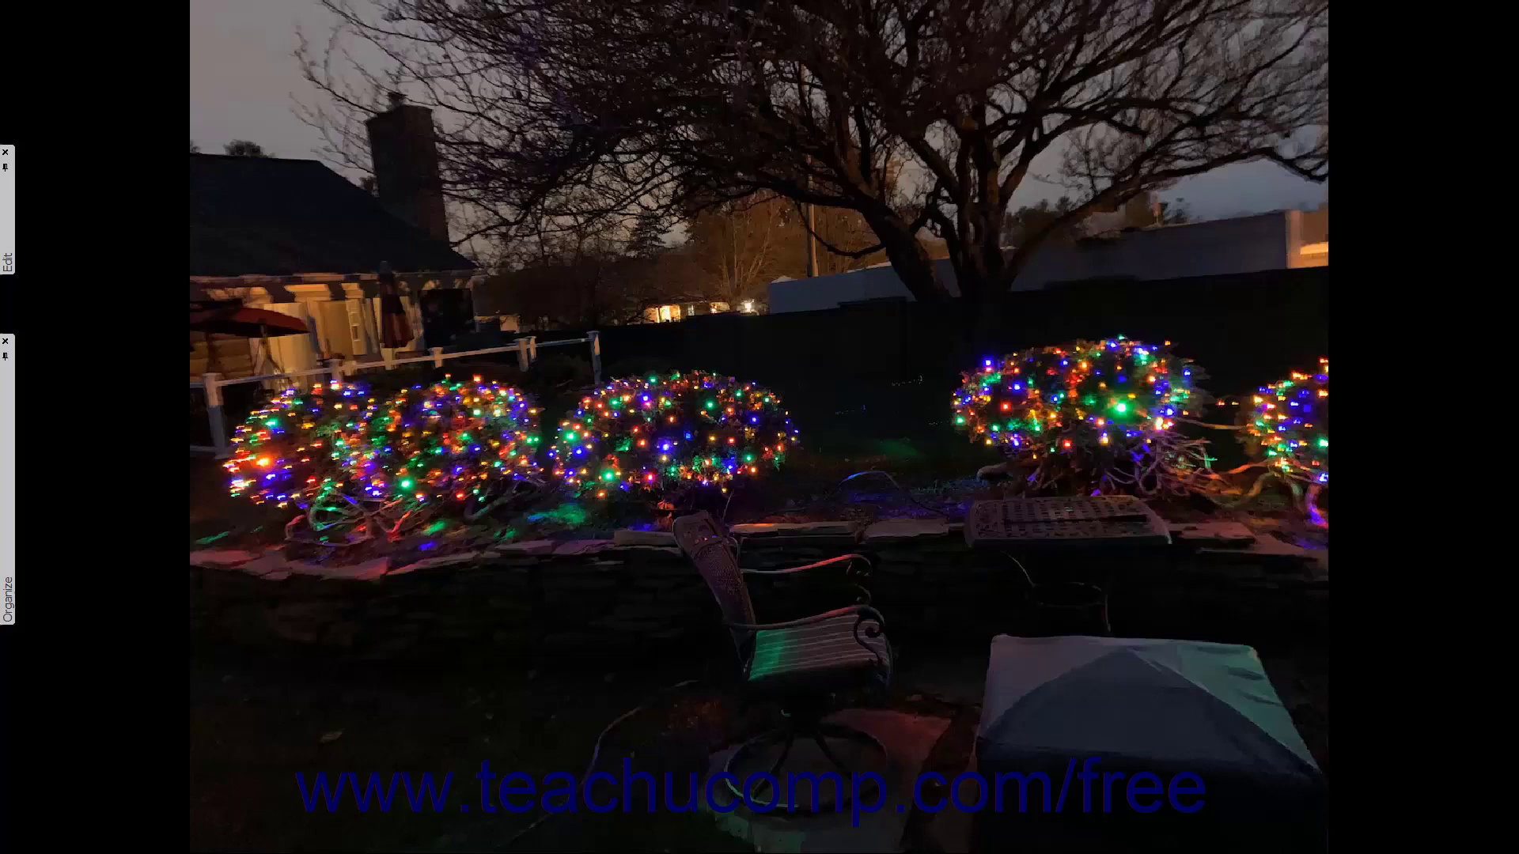
mouse_move(325, 277)
mouse_move(554, 529)
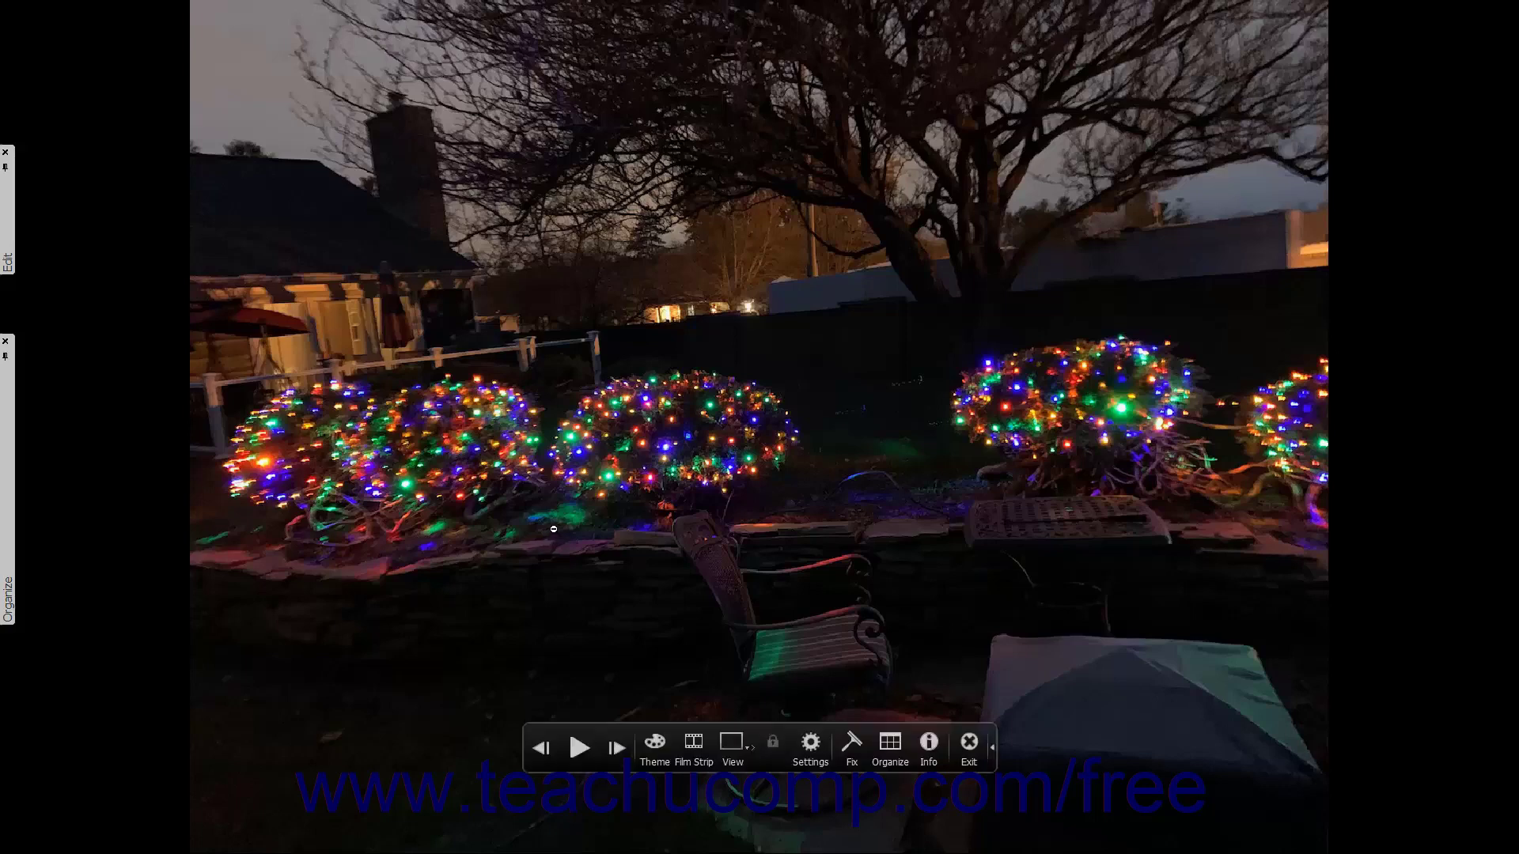
mouse_move(4, 265)
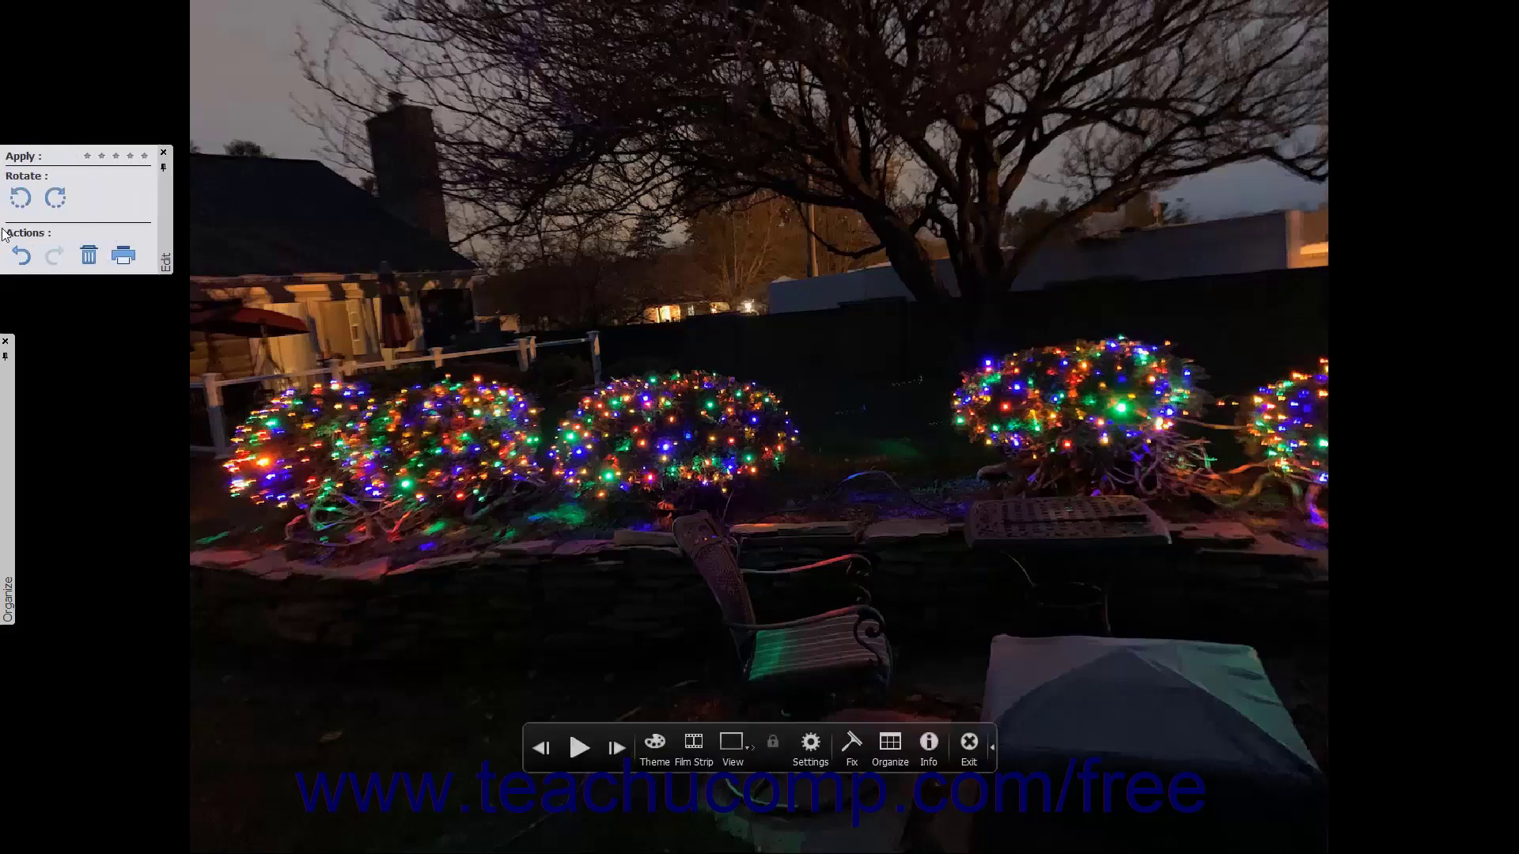
mouse_move(4, 427)
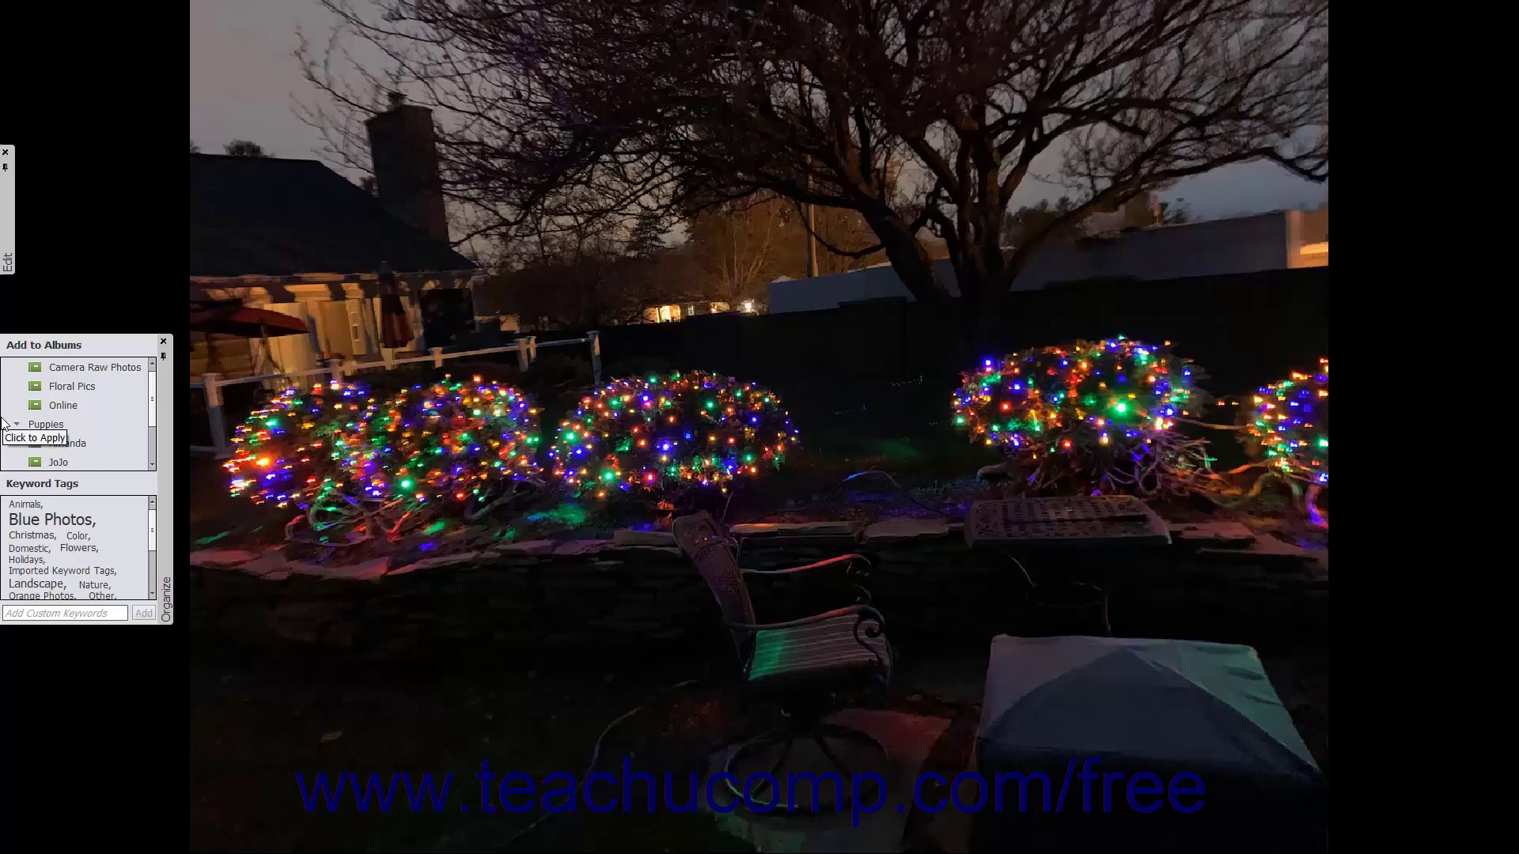
mouse_move(3, 210)
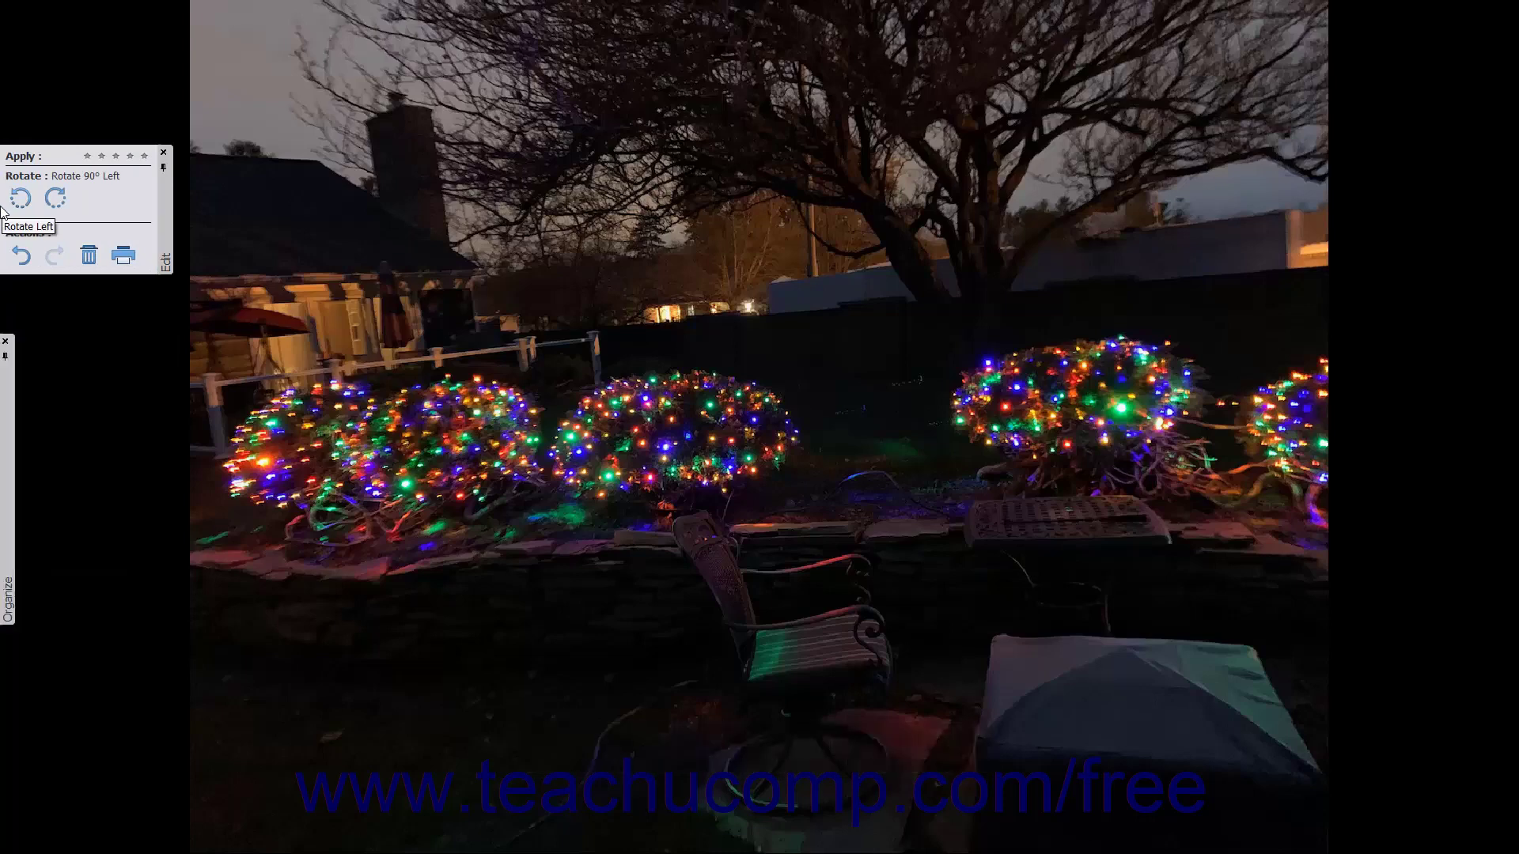
mouse_move(232, 199)
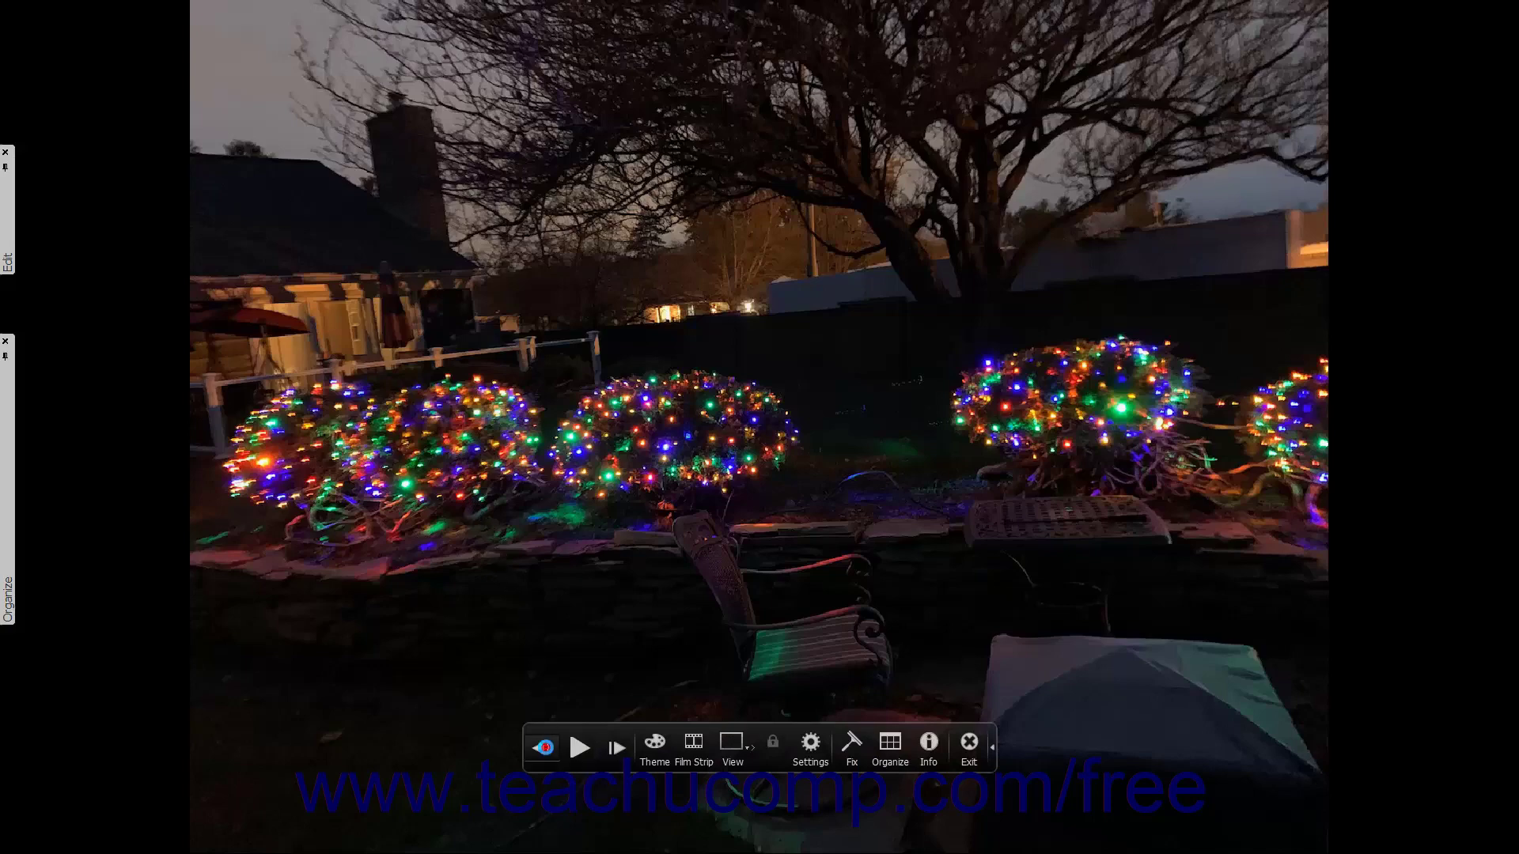
Step forward and back, play then pause the slideshow, and advance to the glass vase photo
left_click(616, 752)
left_click(615, 751)
left_click(580, 749)
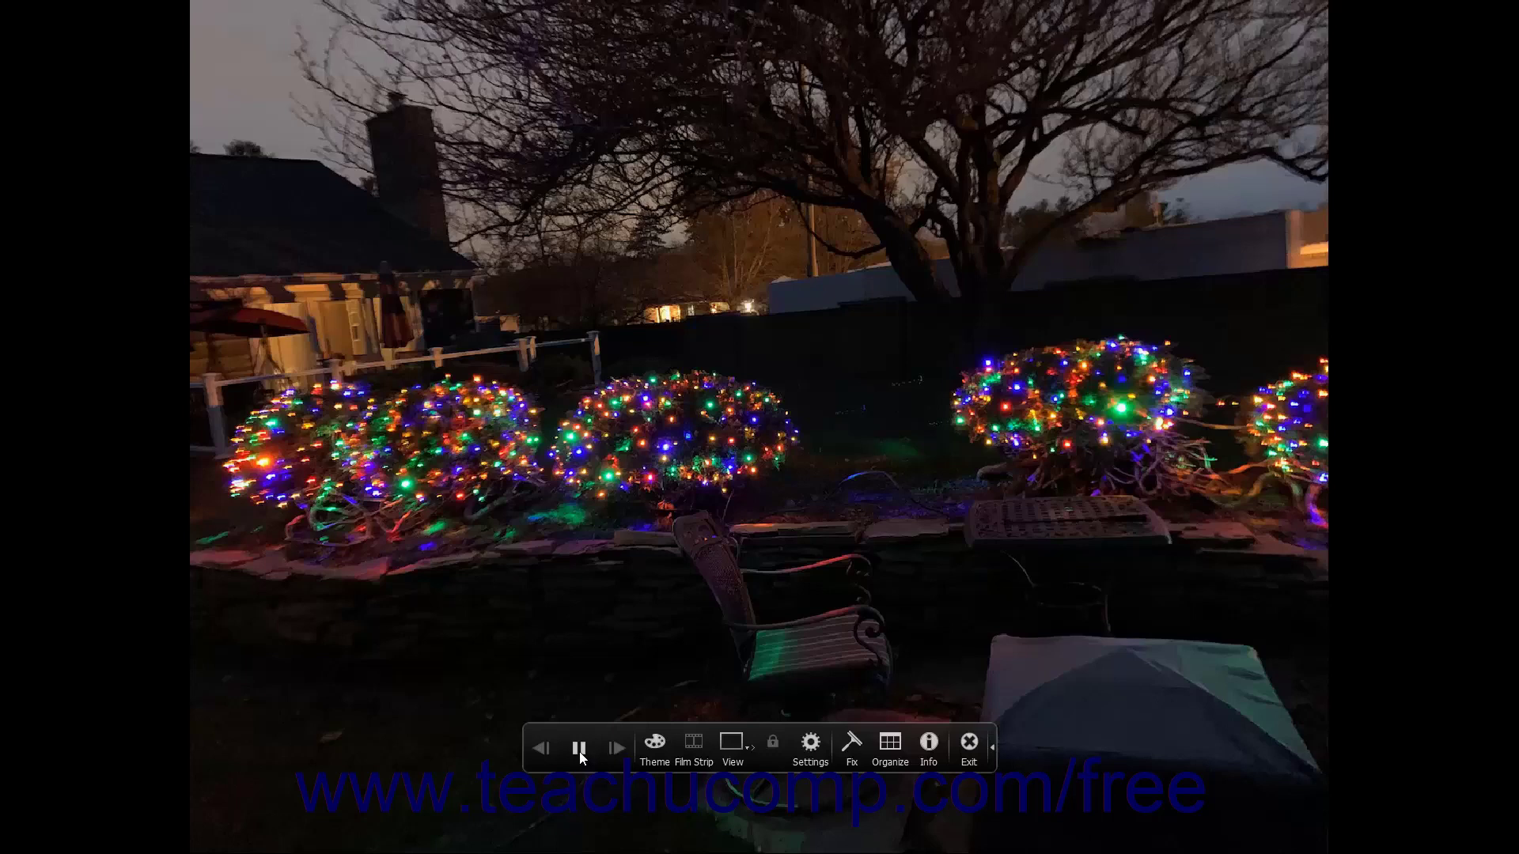
left_click(580, 749)
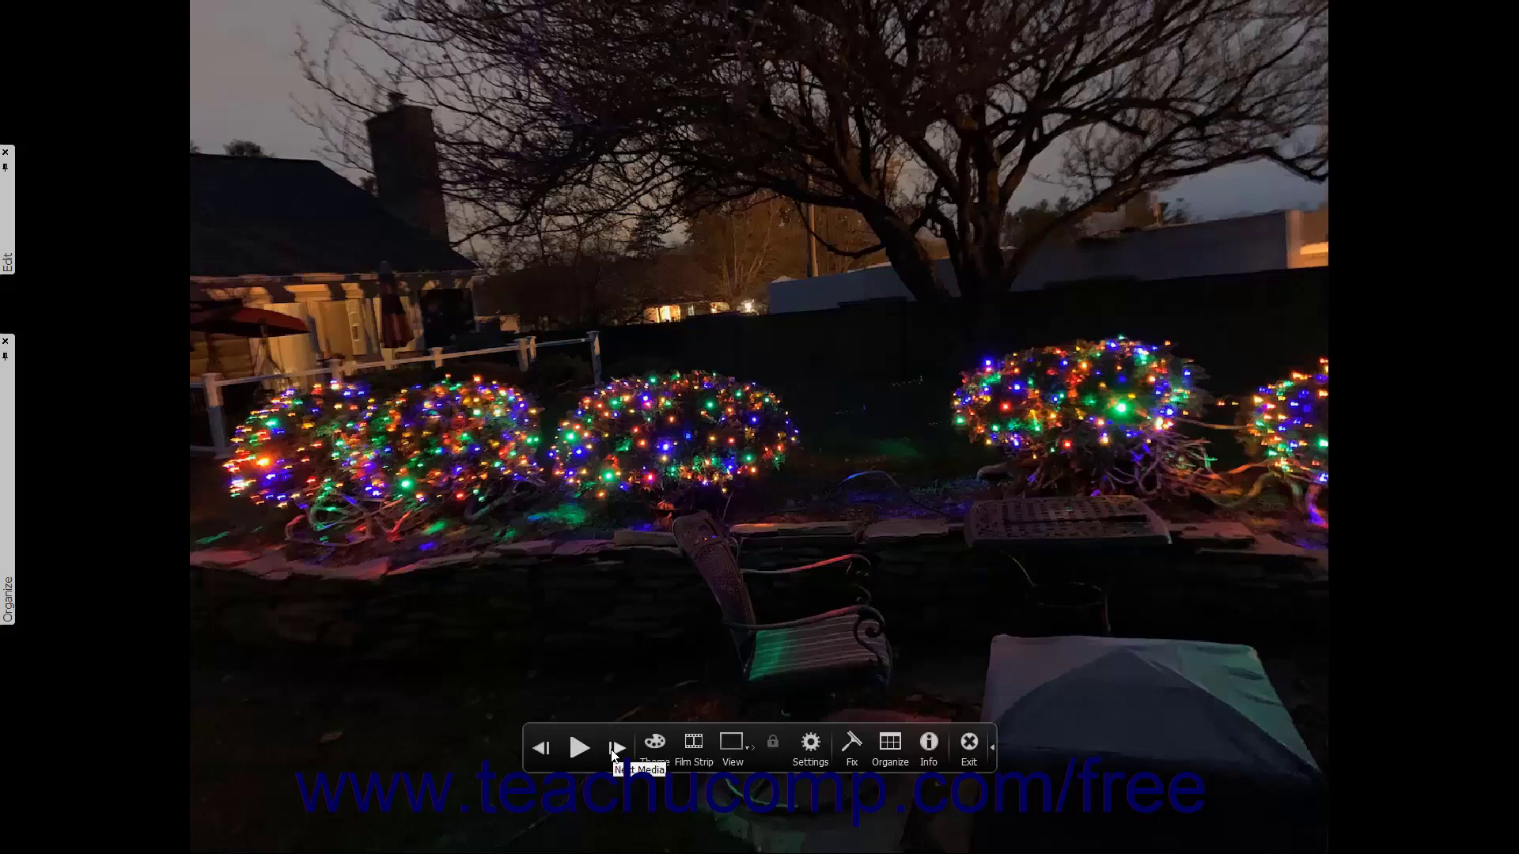
left_click(613, 752)
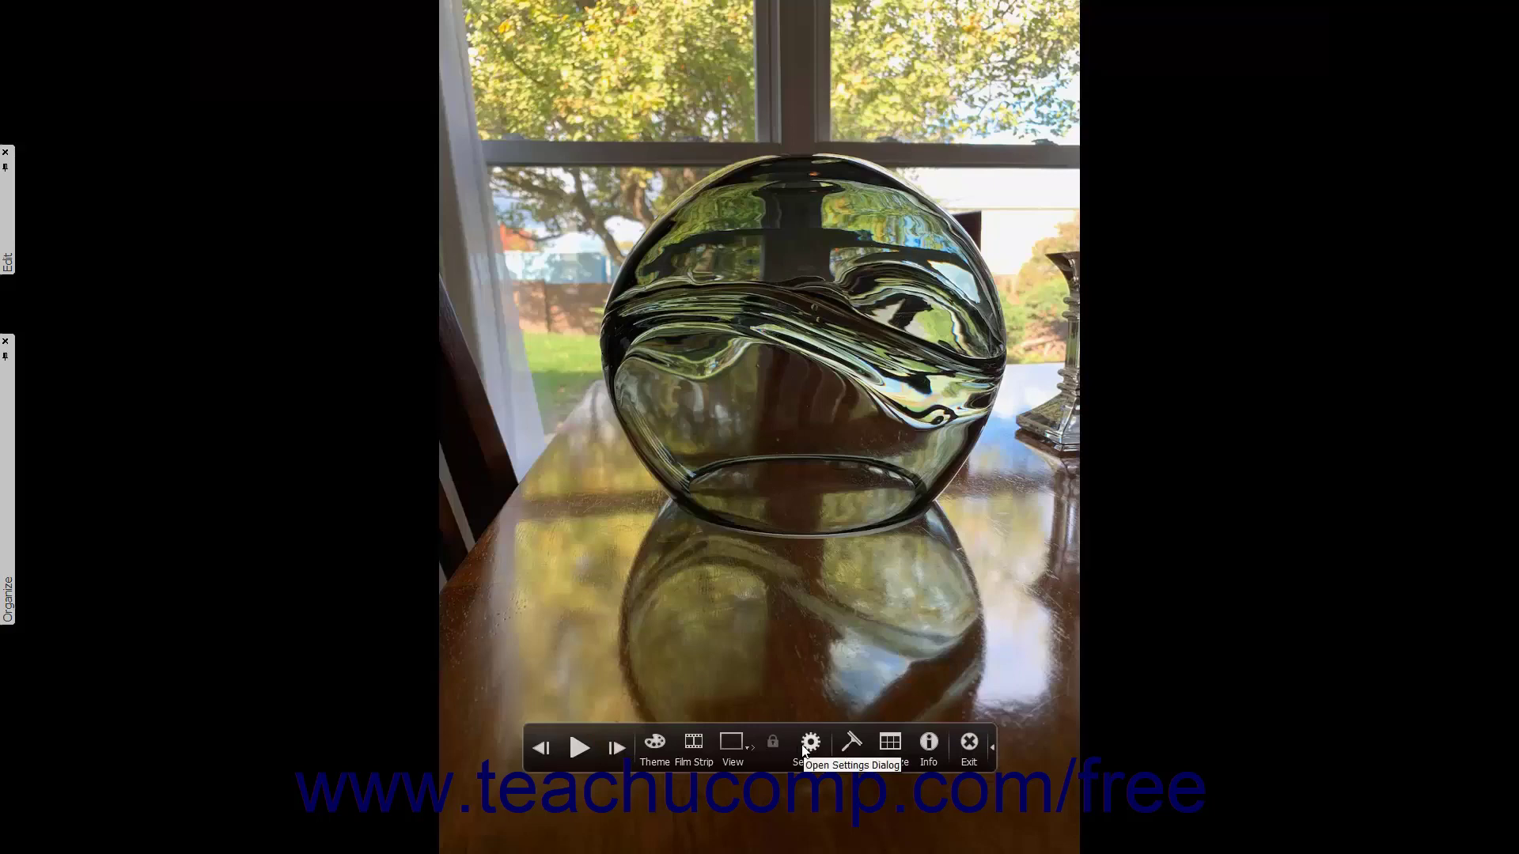
In Full Screen View Options, set Background Music to None and browse for another audio file
left_click(802, 745)
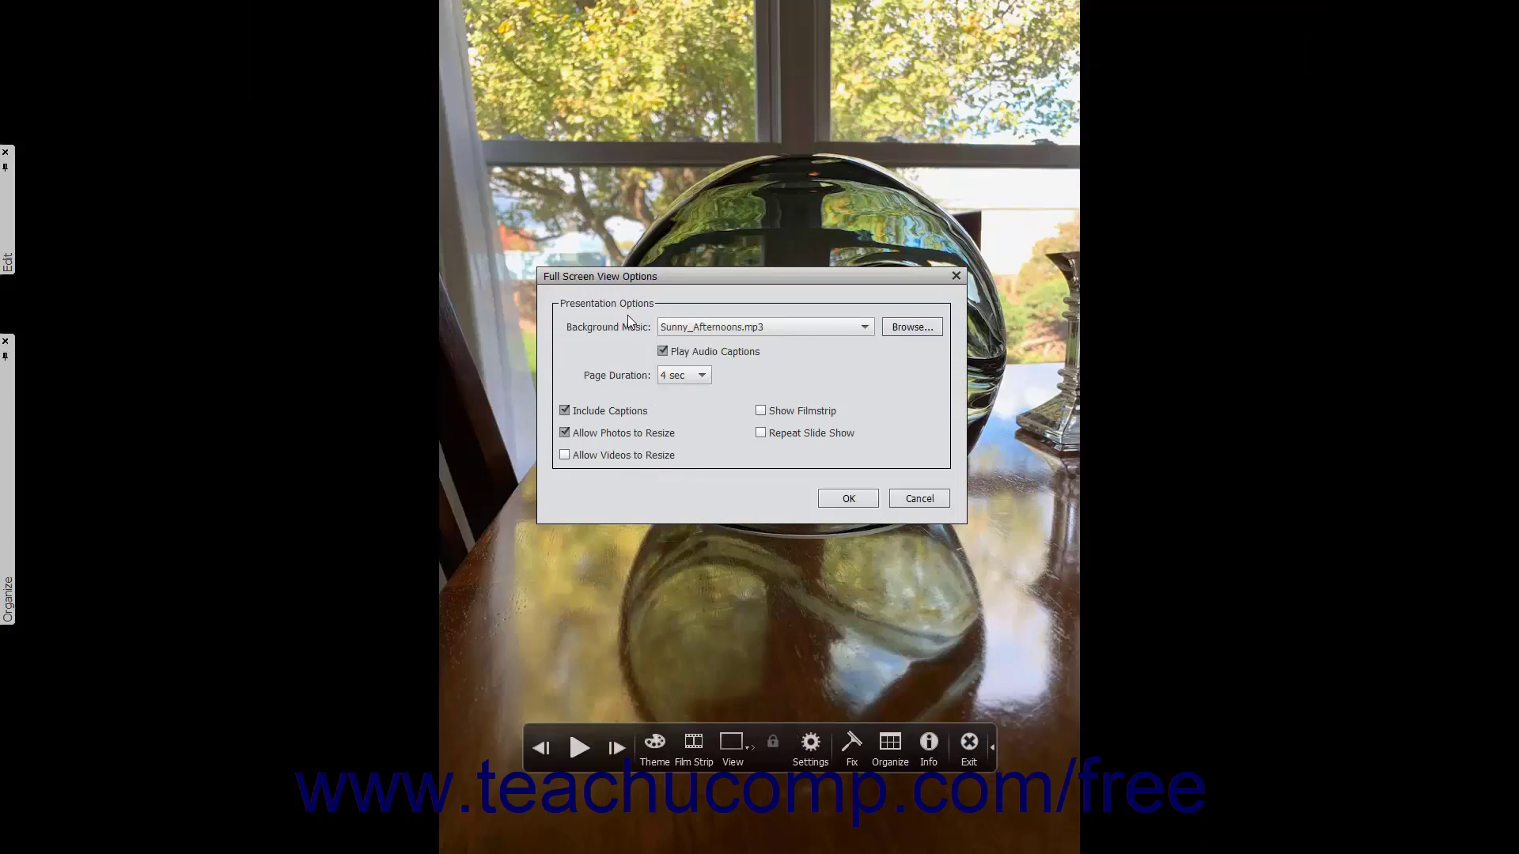
left_click(762, 327)
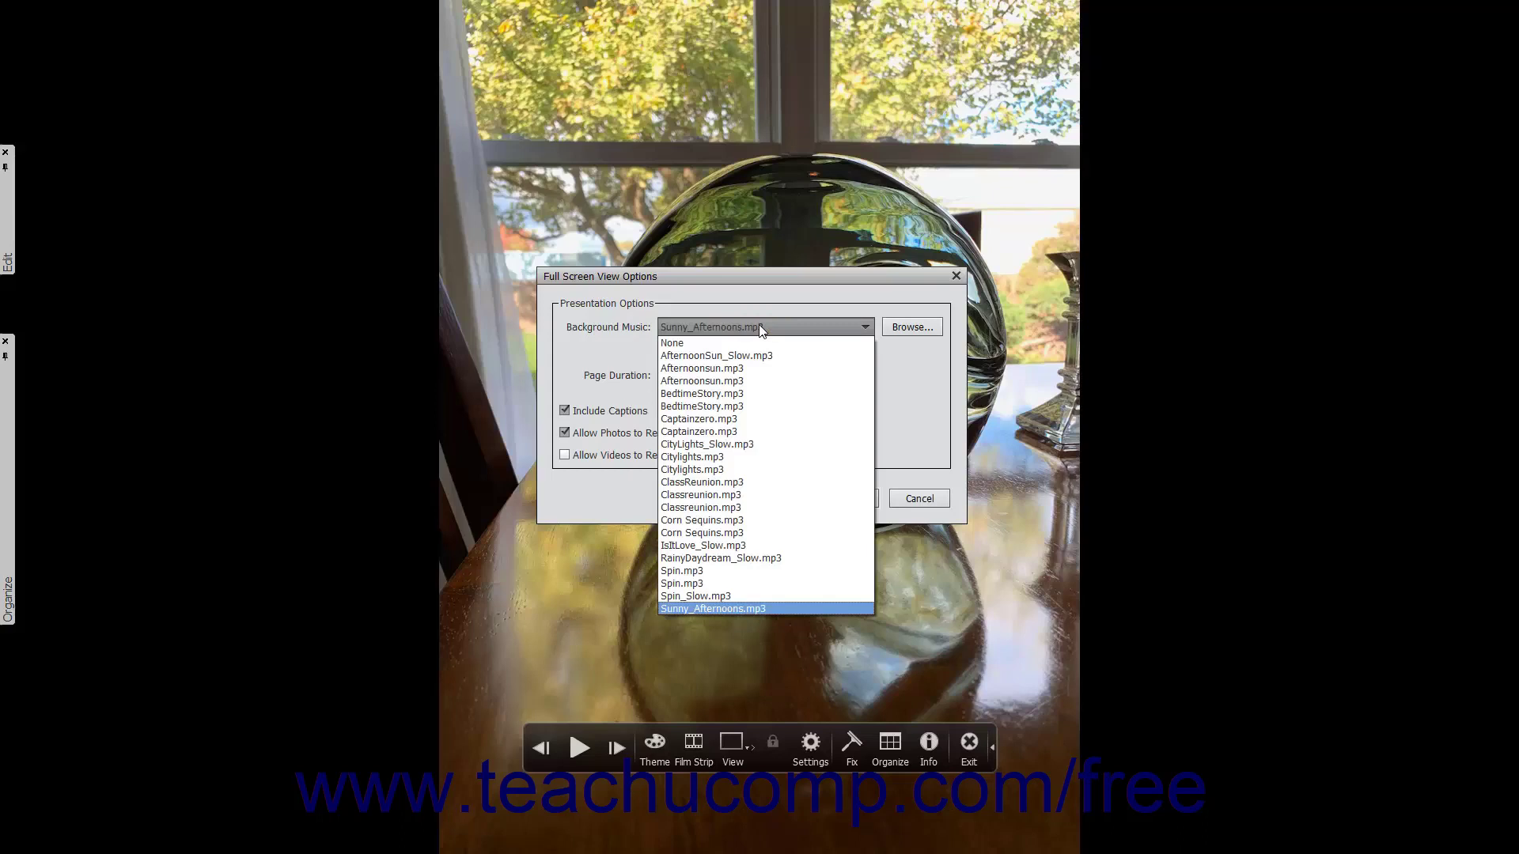
left_click(722, 343)
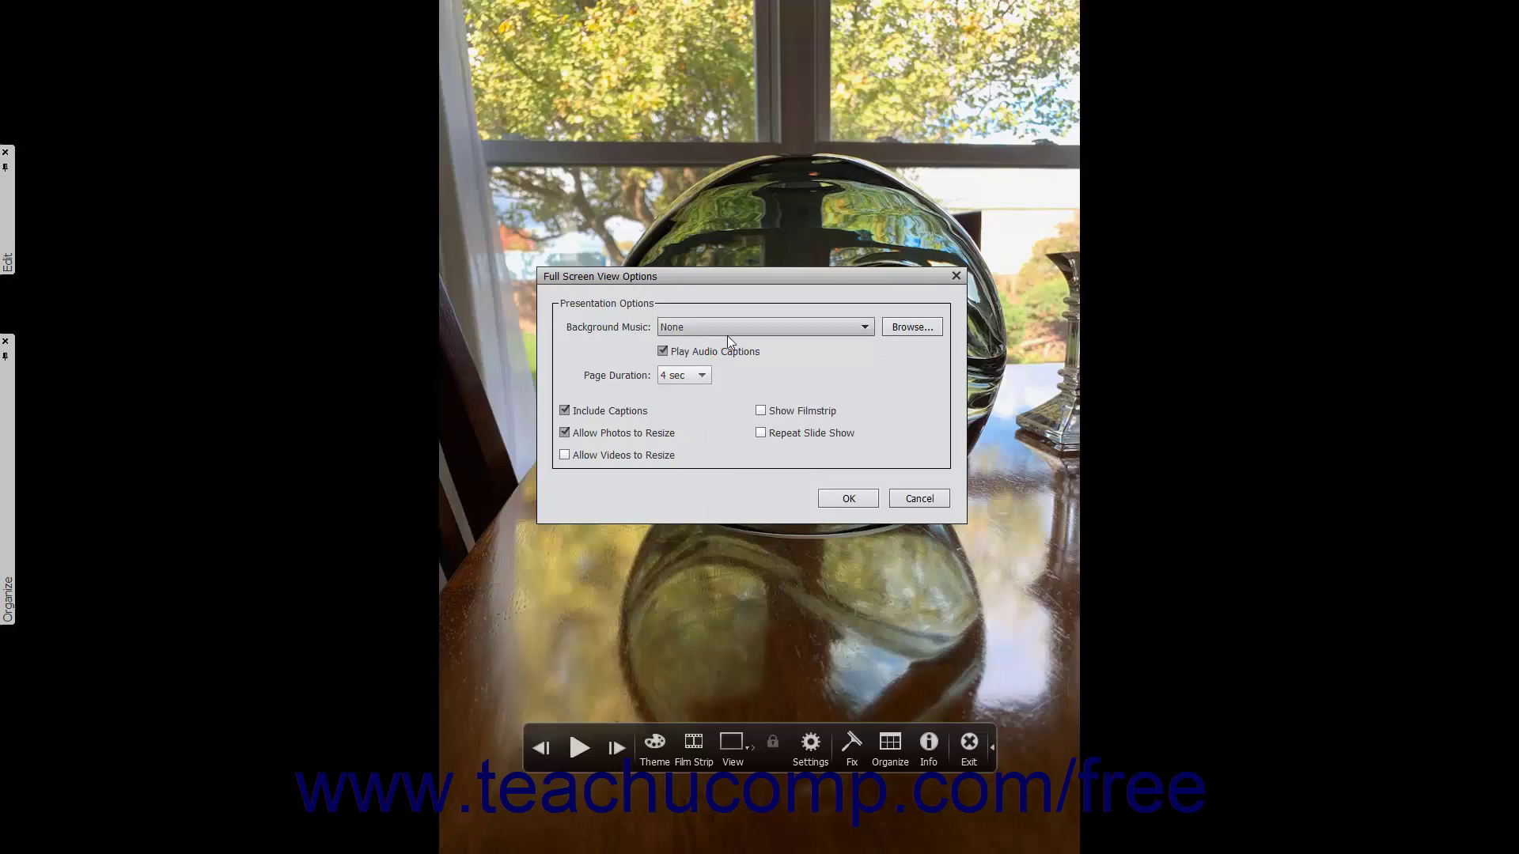
left_click(891, 327)
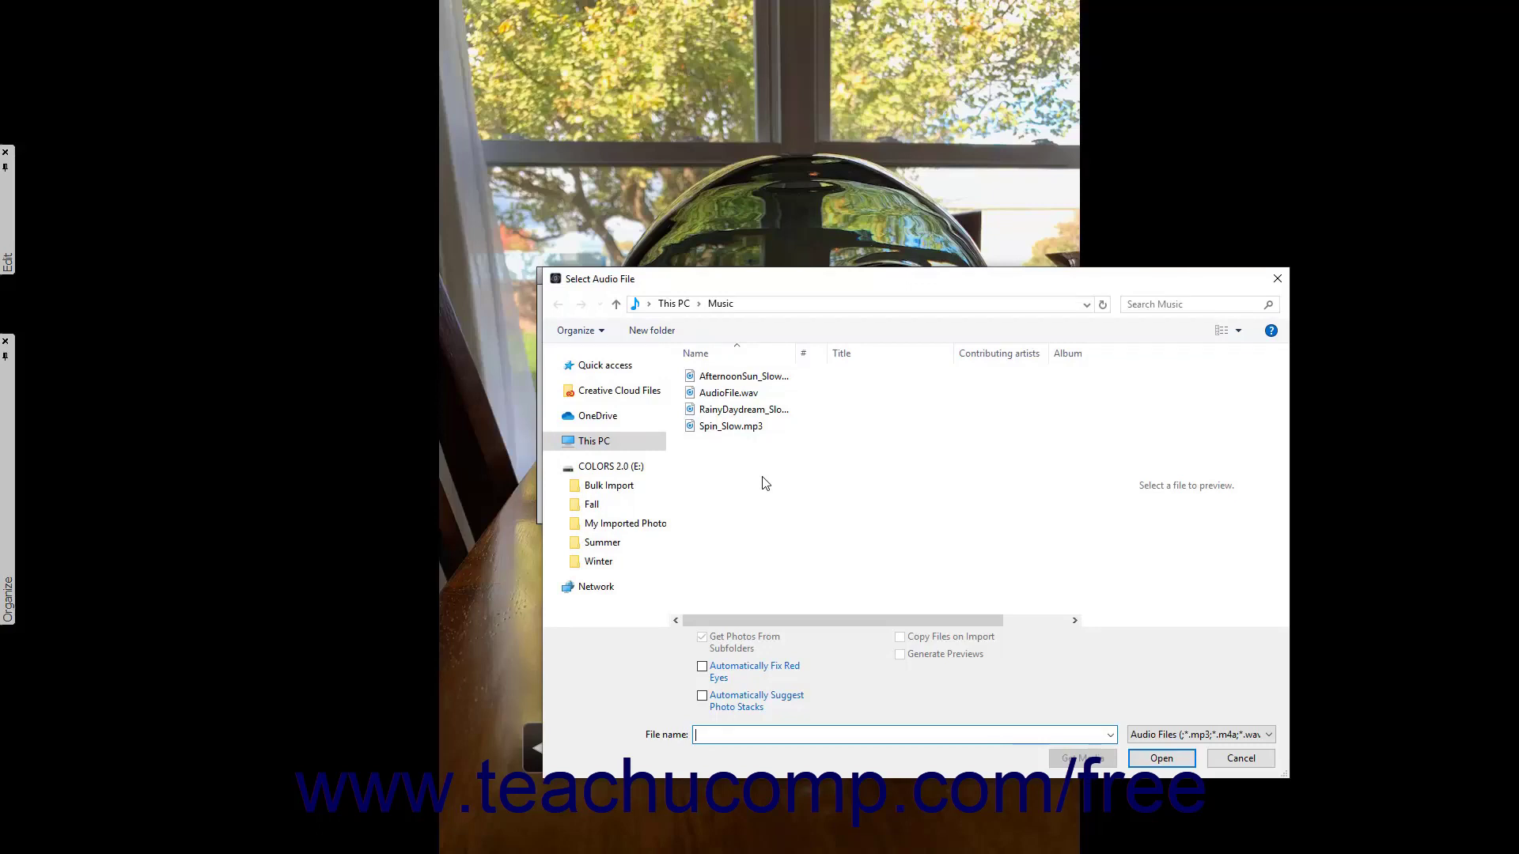
Choose RainyDaydream_Slow.mp3 in the Select Audio File dialog as background music
left_click(735, 412)
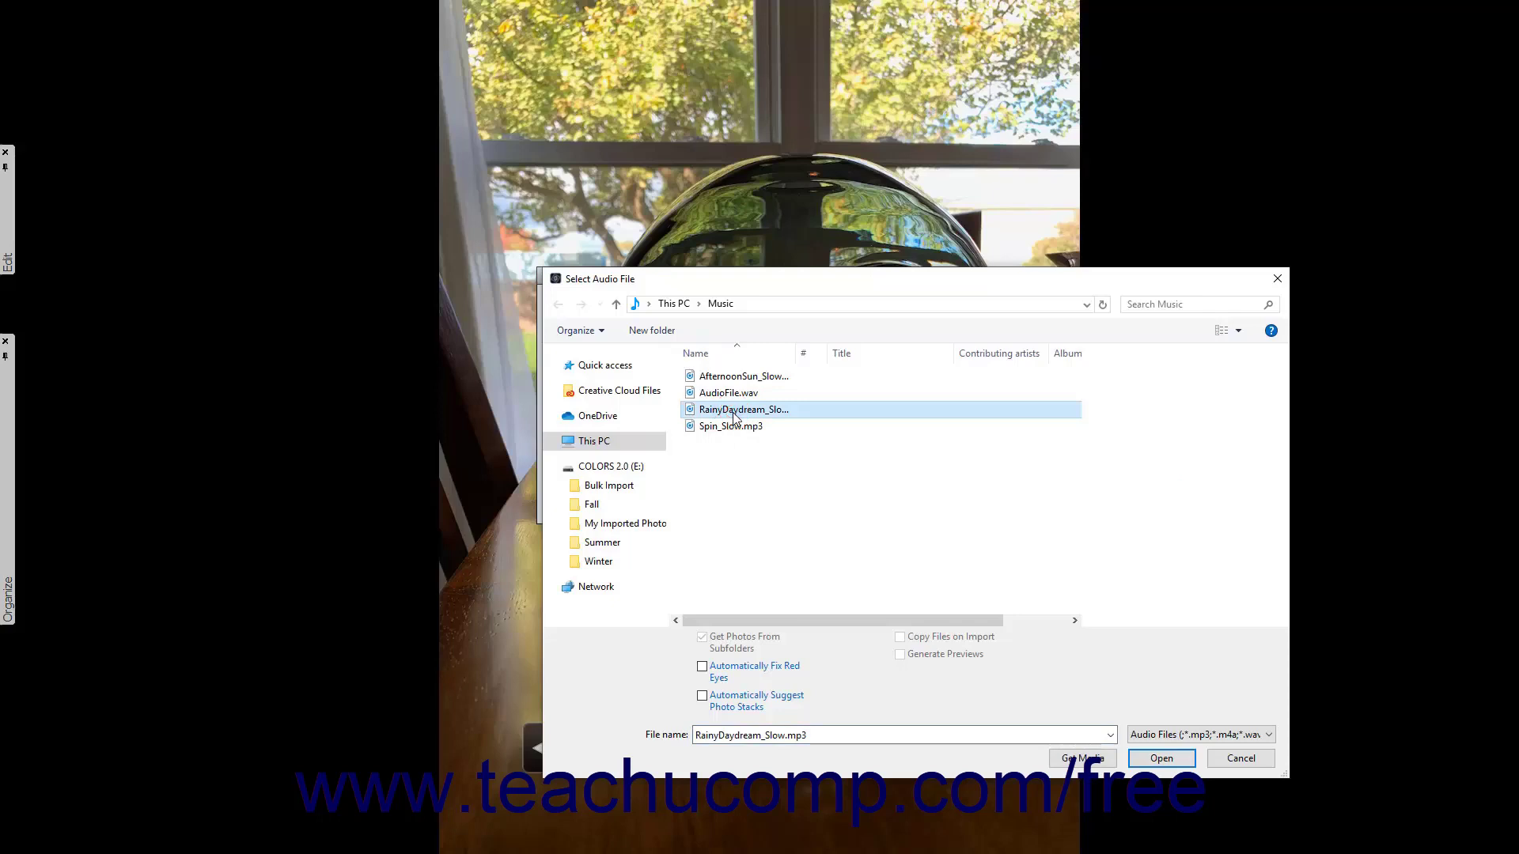
left_click(1140, 759)
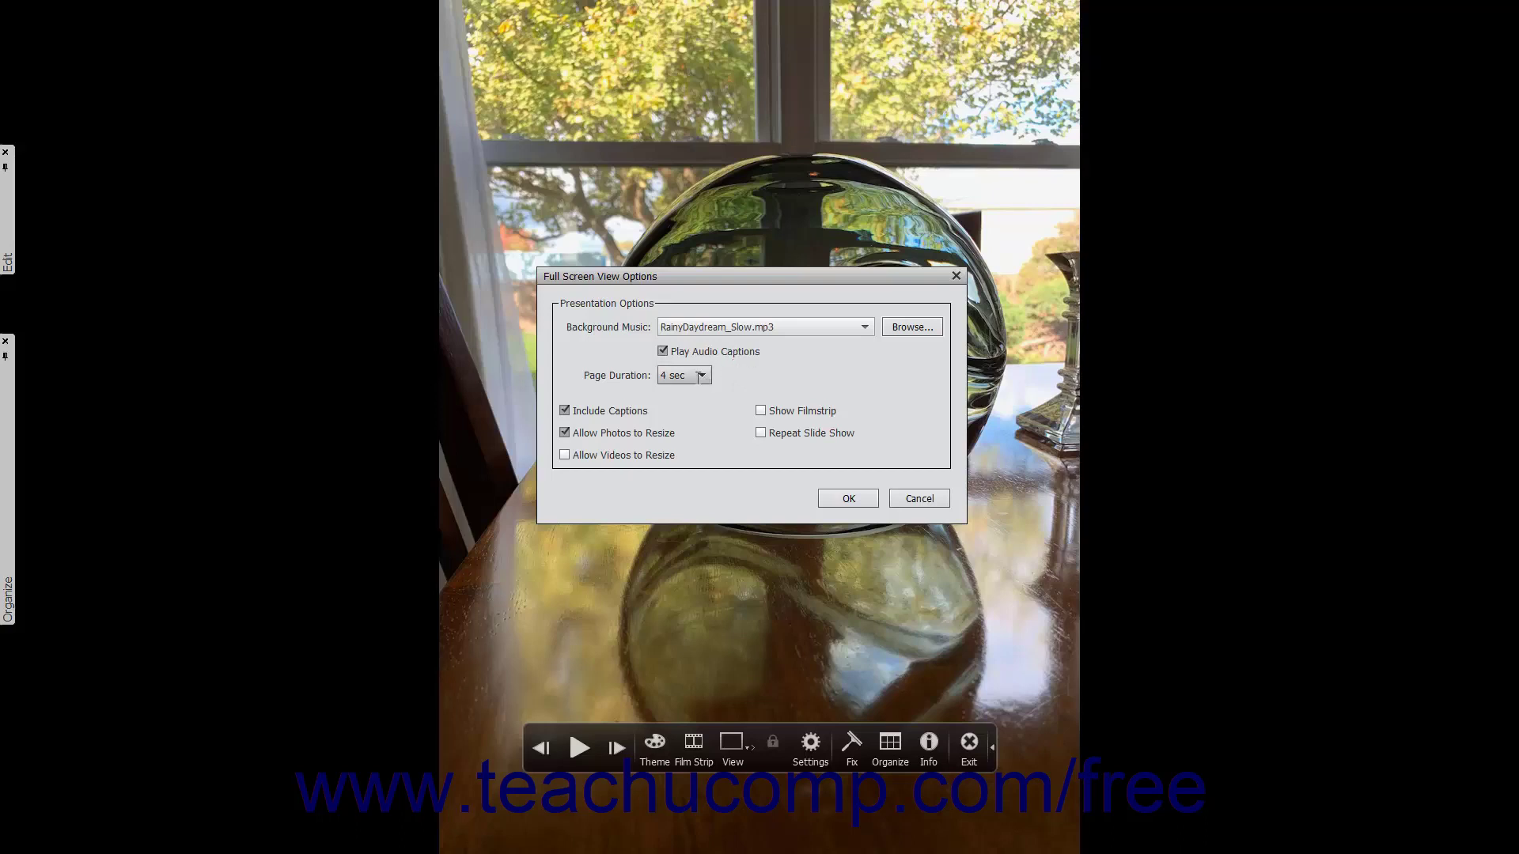
Keep Page Duration at 4 sec, reset Background Music to None, and apply the options
left_click(703, 377)
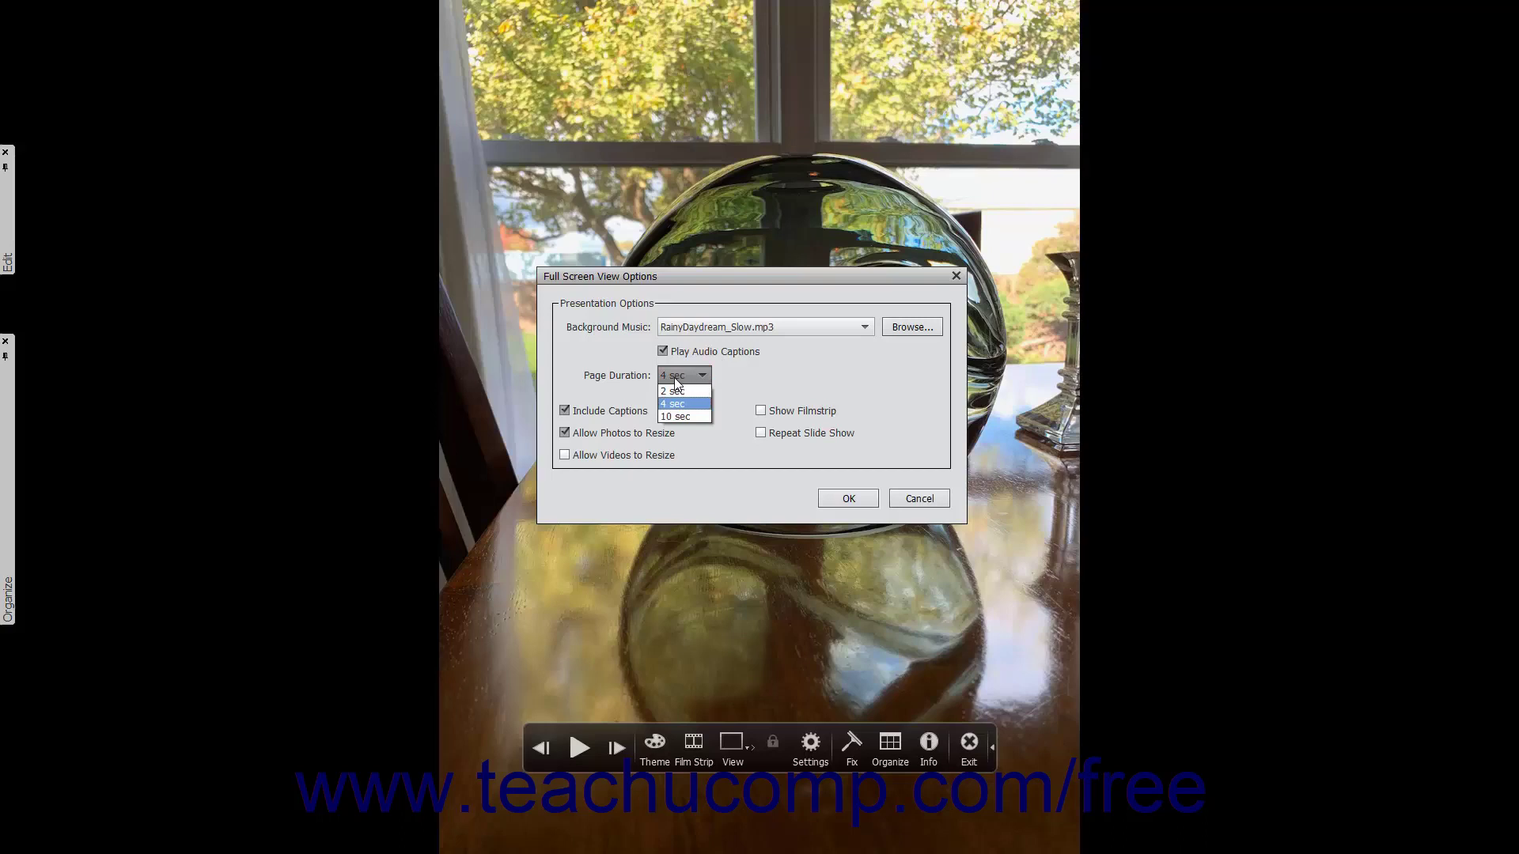
left_click(746, 382)
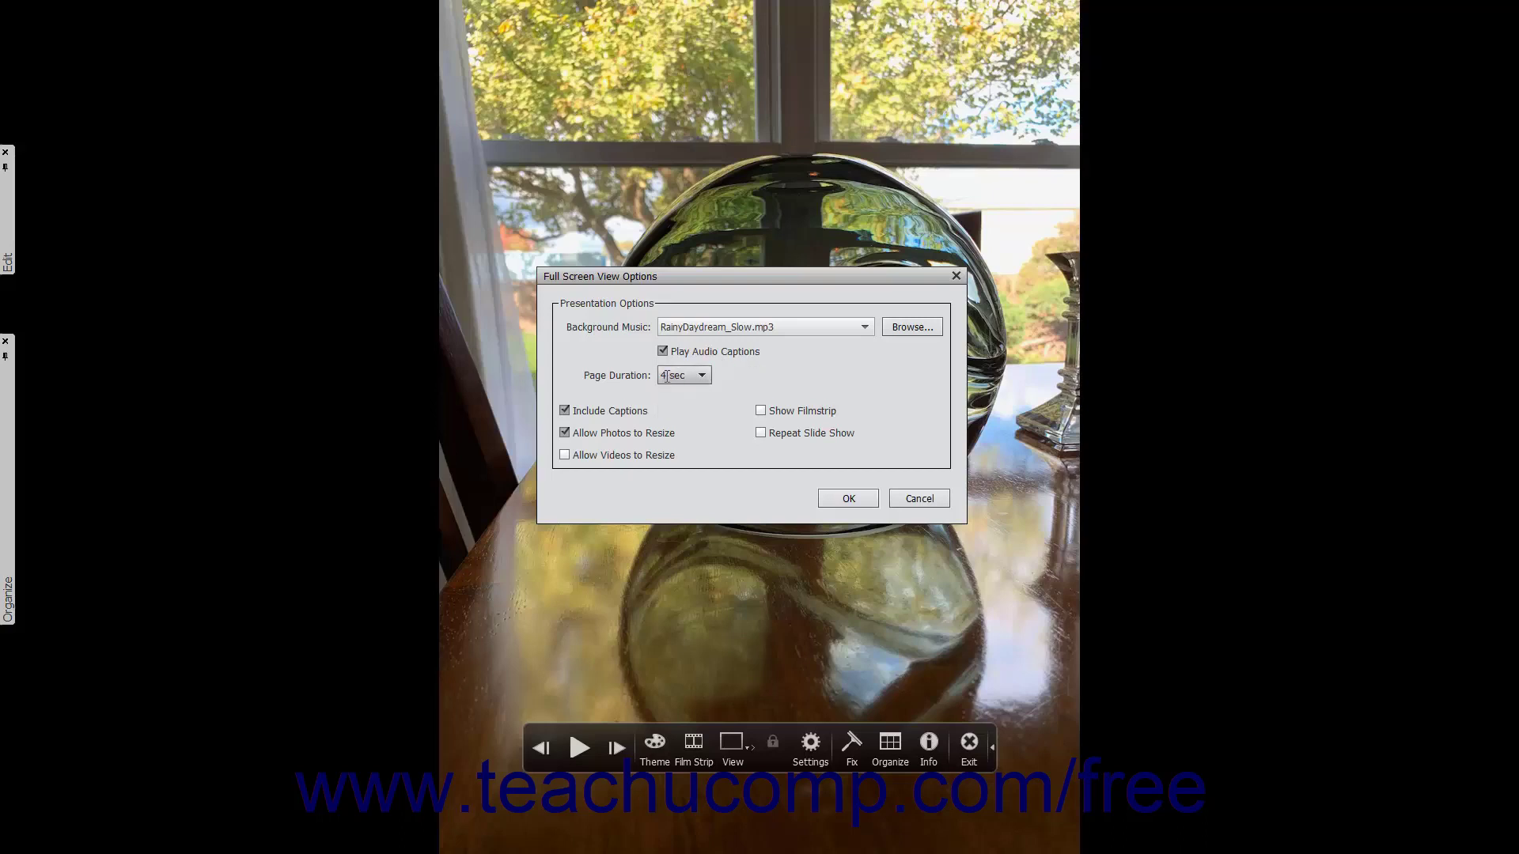
left_click(666, 376)
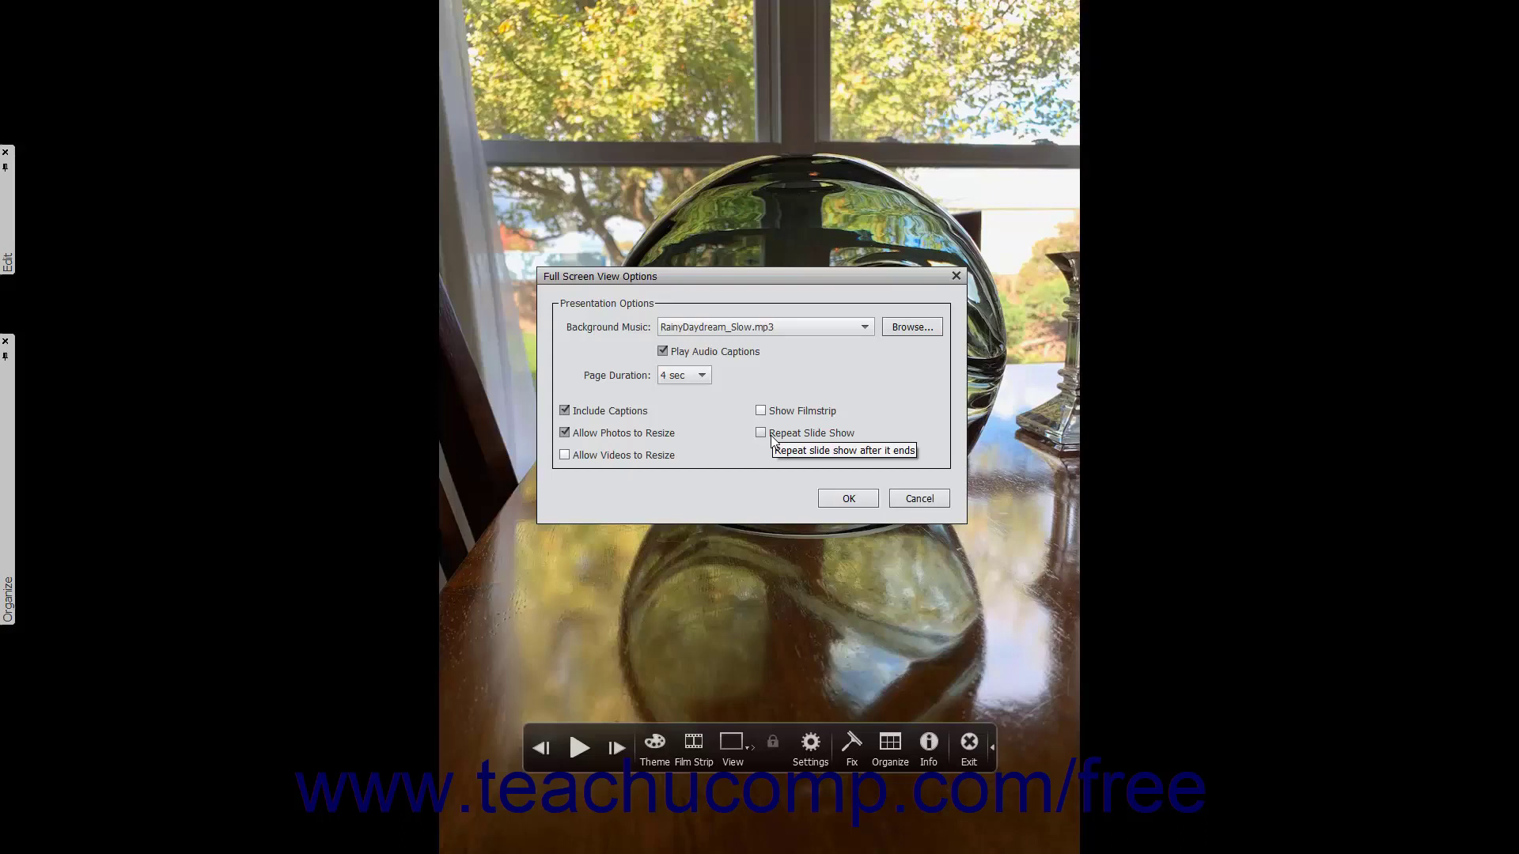
left_click(738, 330)
left_click(730, 341)
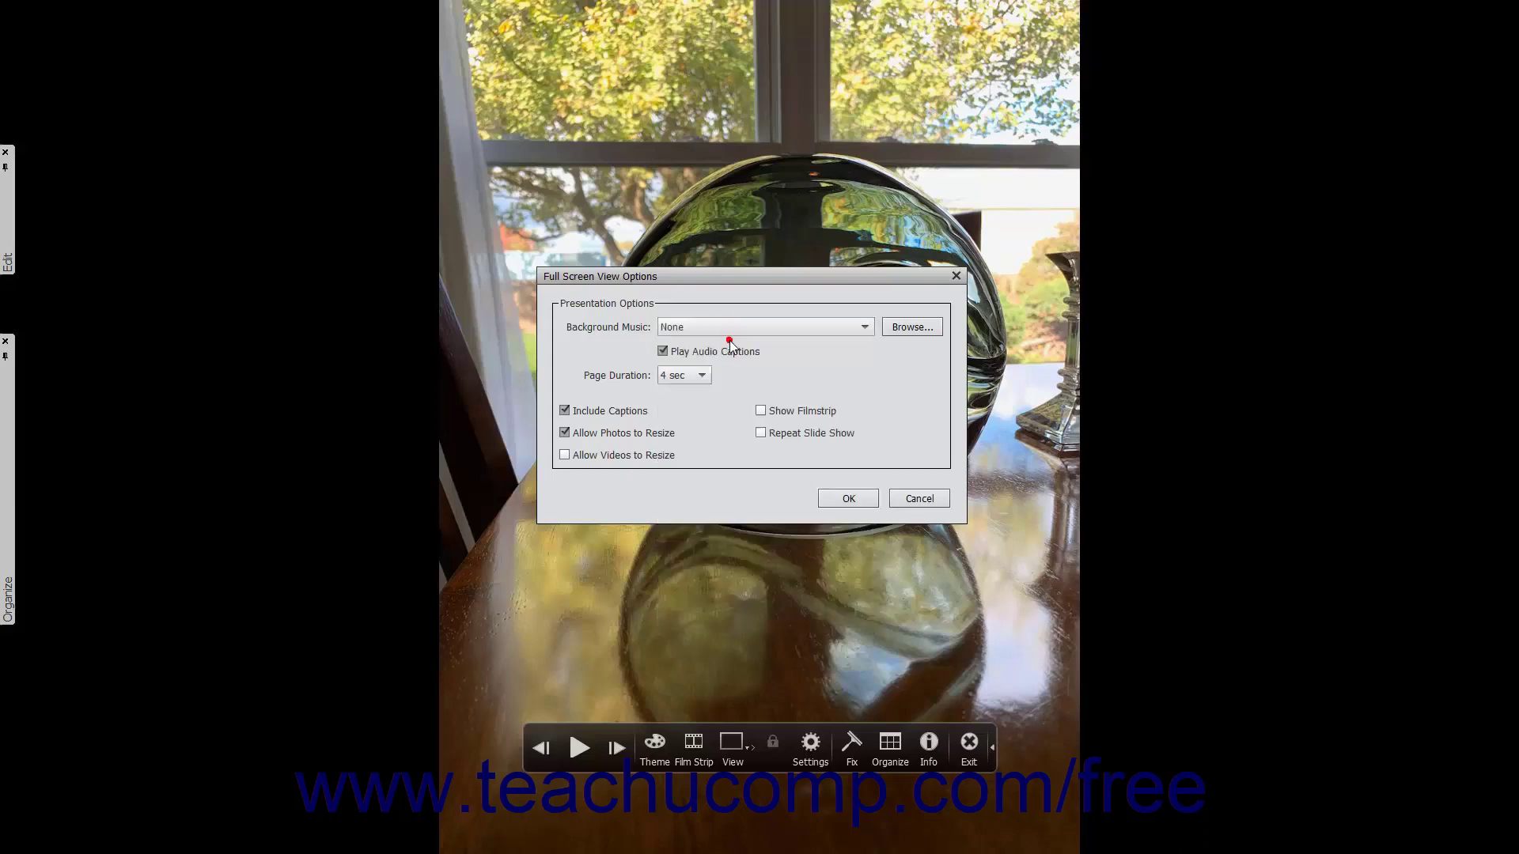
left_click(826, 500)
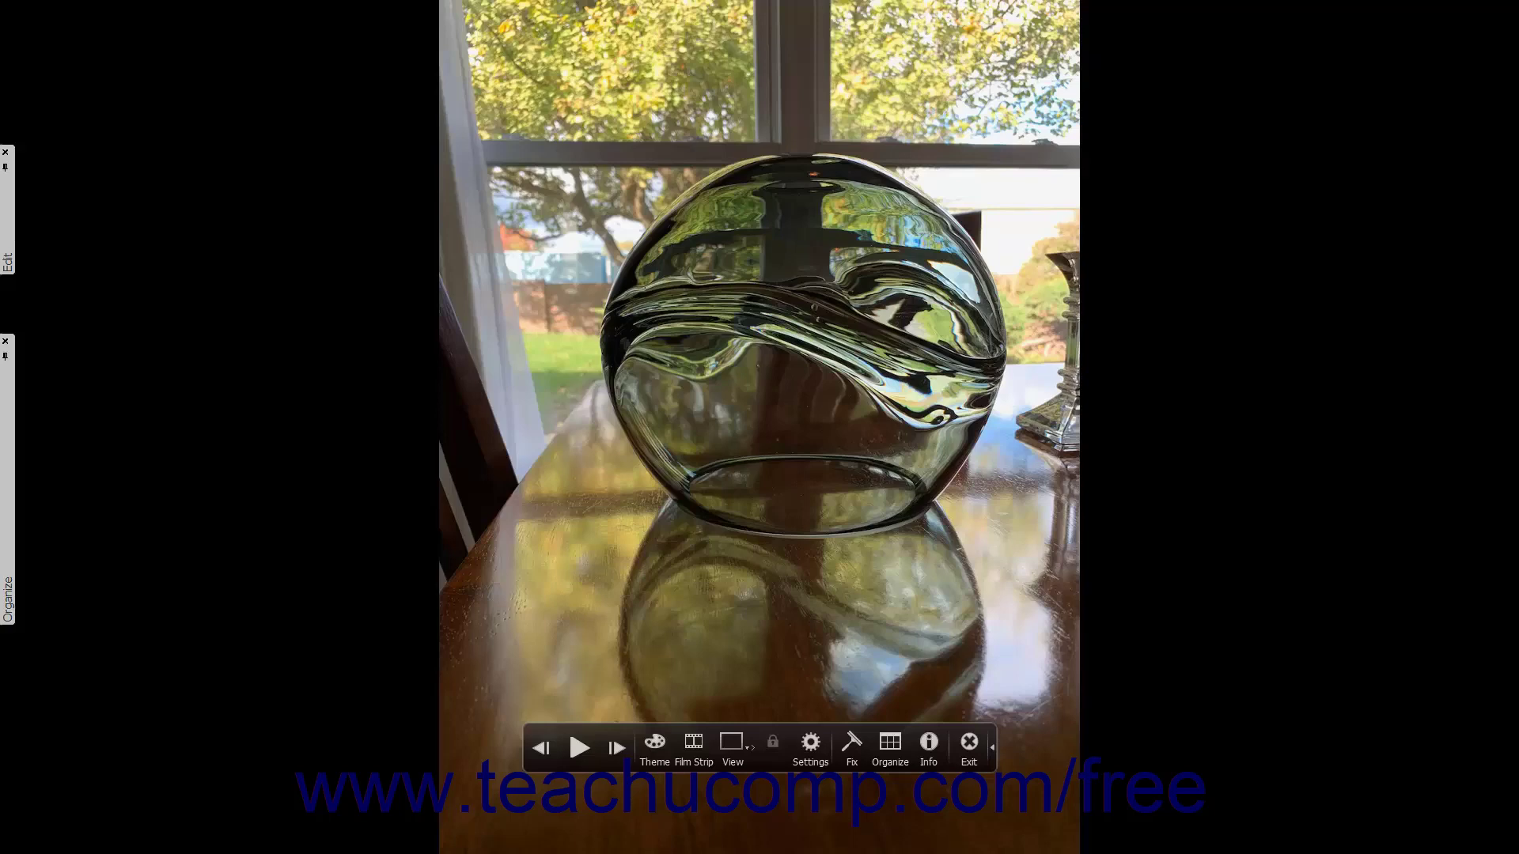
Pick the Fade In/Out transition in the Select Transition dialog and confirm it
left_click(655, 745)
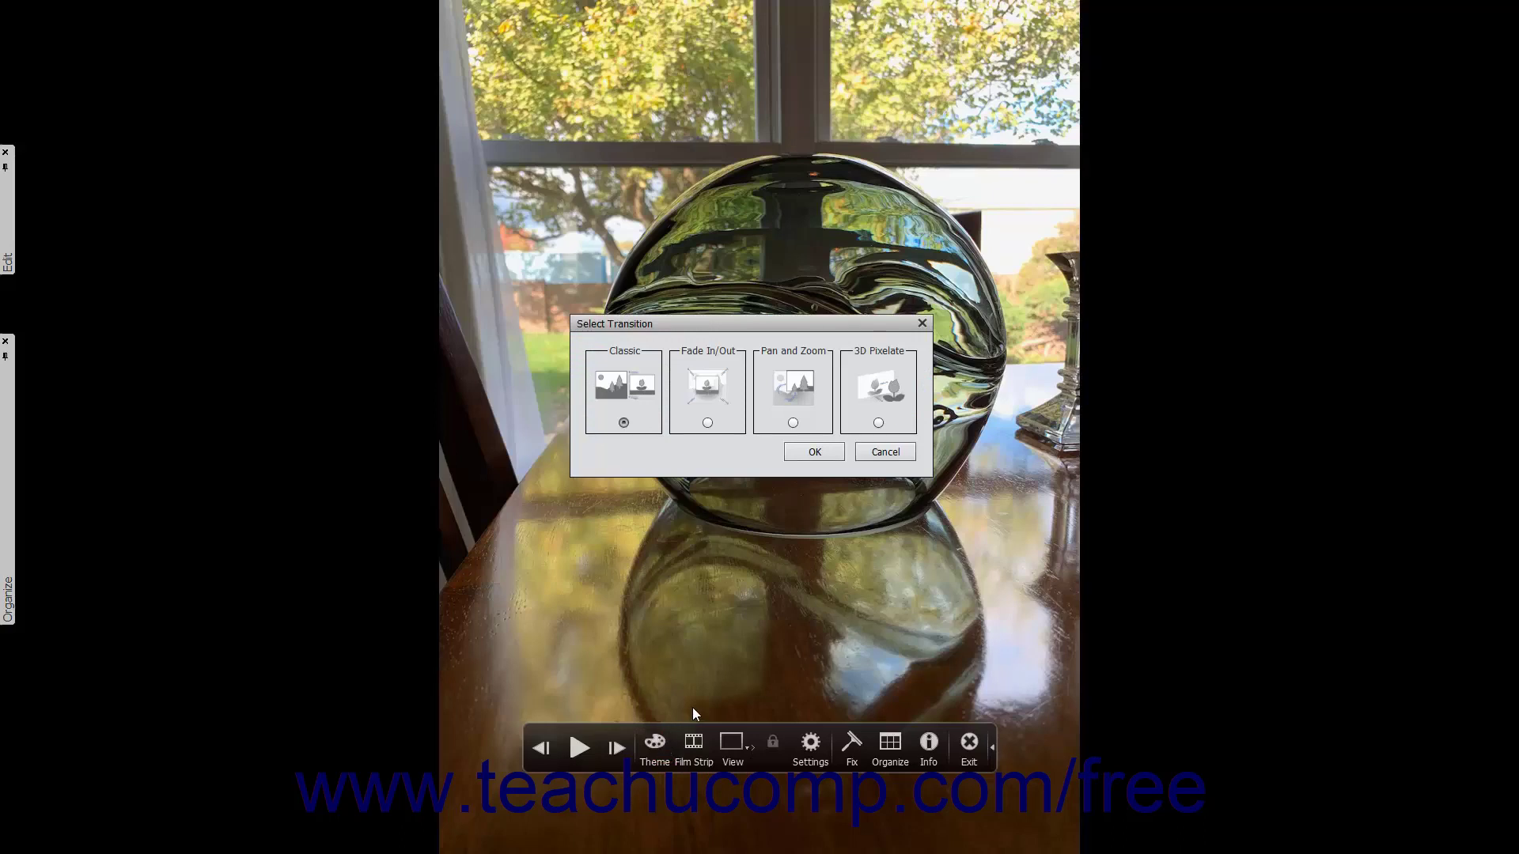
left_click(707, 424)
left_click(814, 448)
Show the film strip, display the black dog photo, and view it at 100% size
left_click(696, 749)
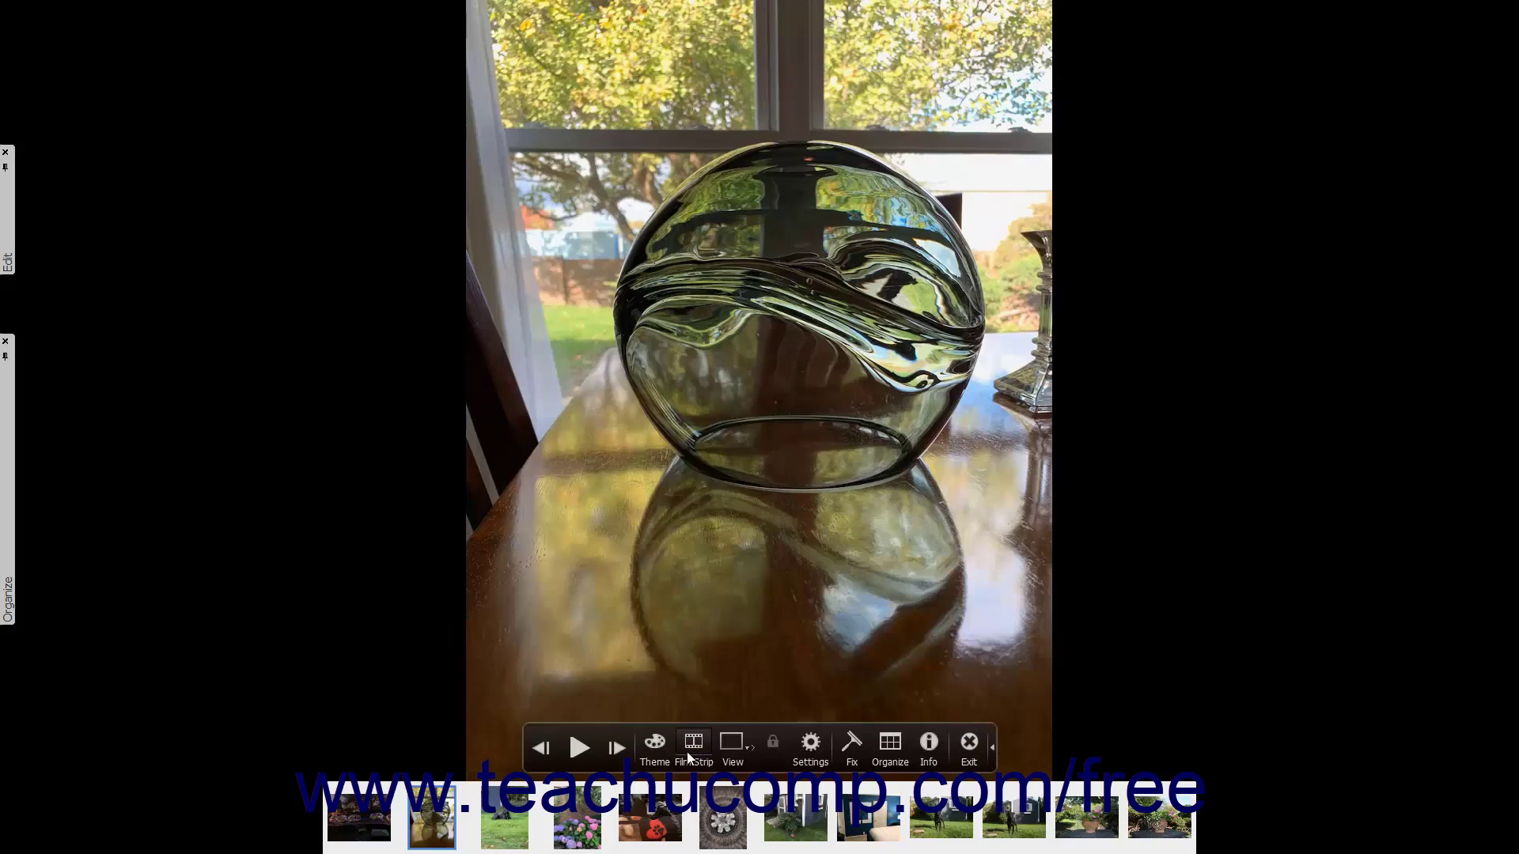
left_click(650, 819)
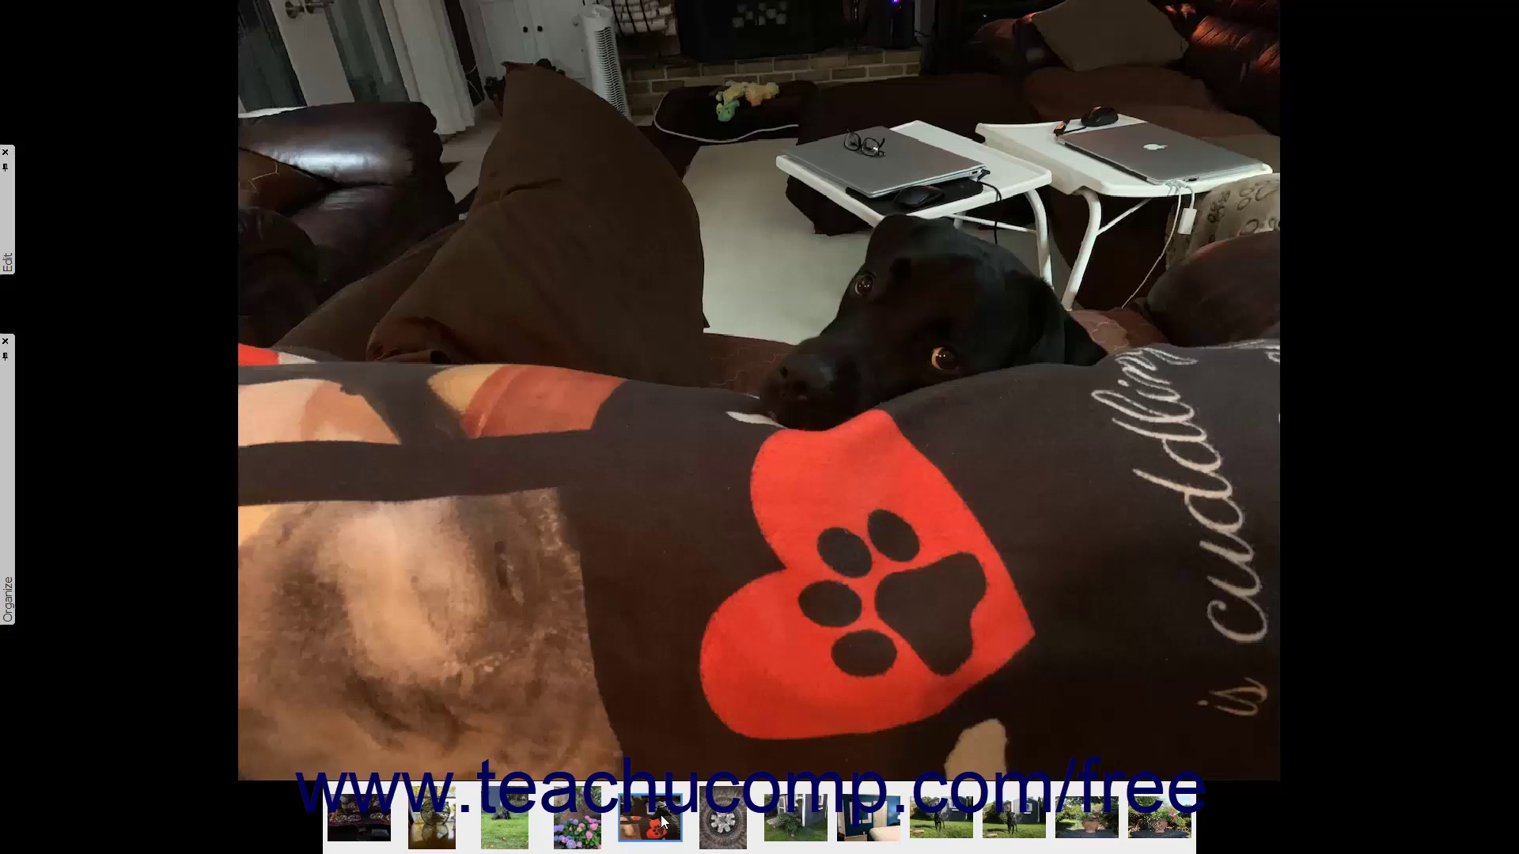
mouse_move(663, 743)
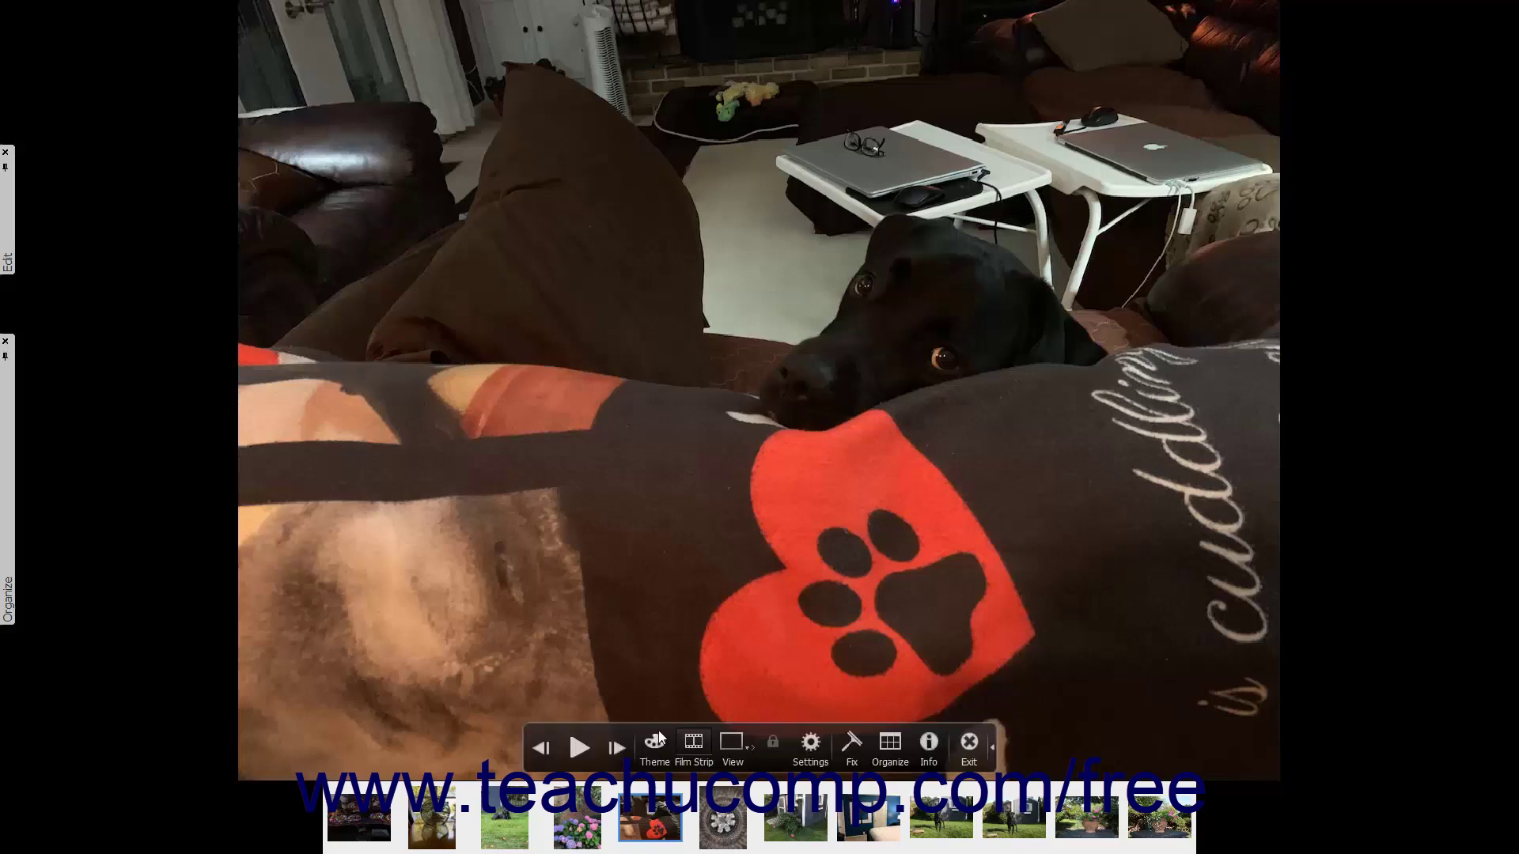
left_click(660, 531)
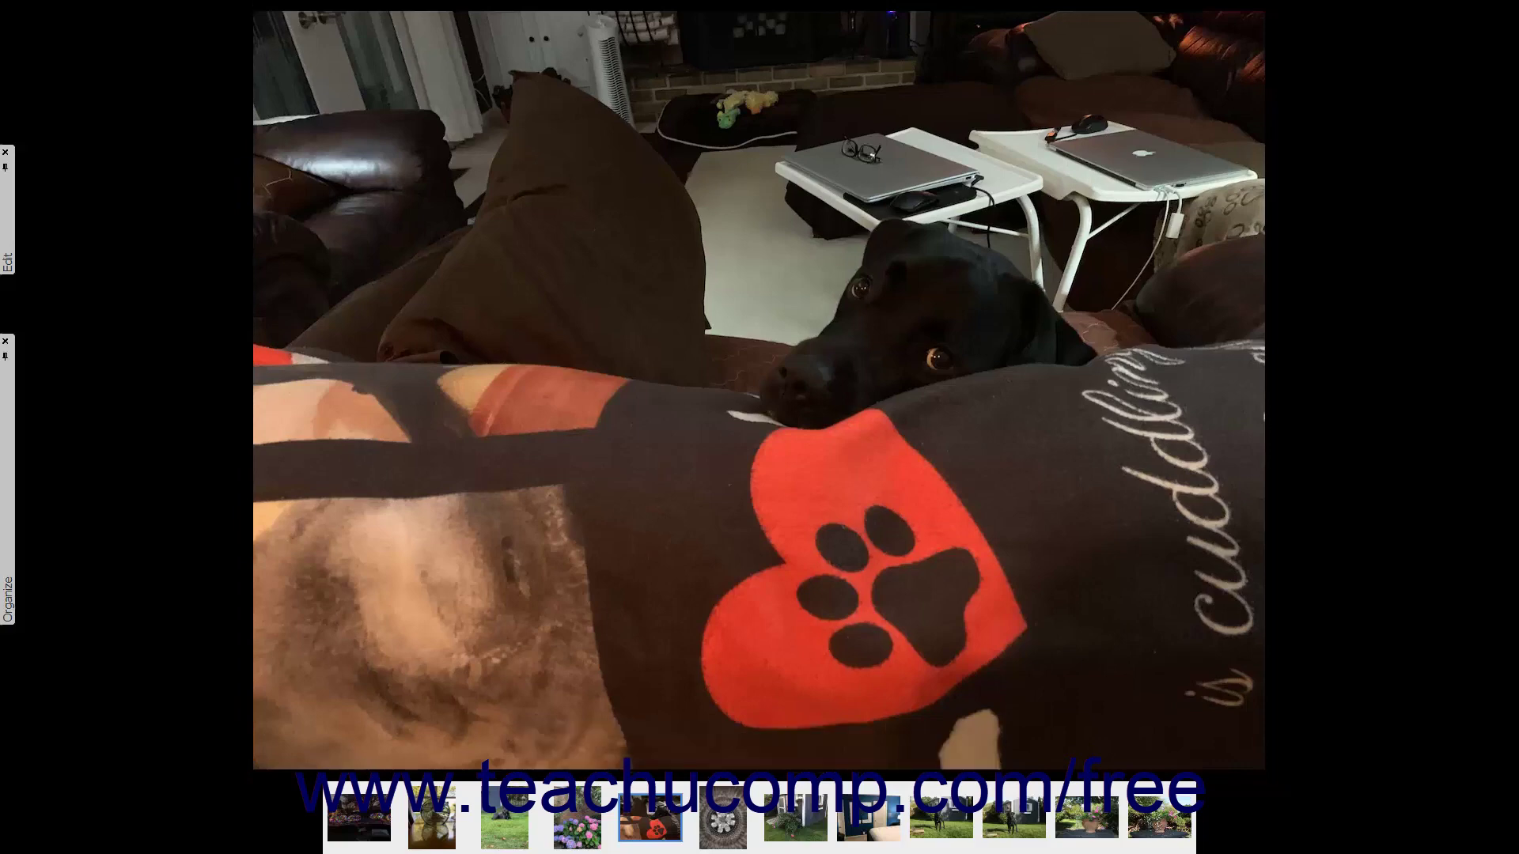
Toggle the dog photo between fit-to-screen and 100% several times, ending at fit
left_click(656, 470)
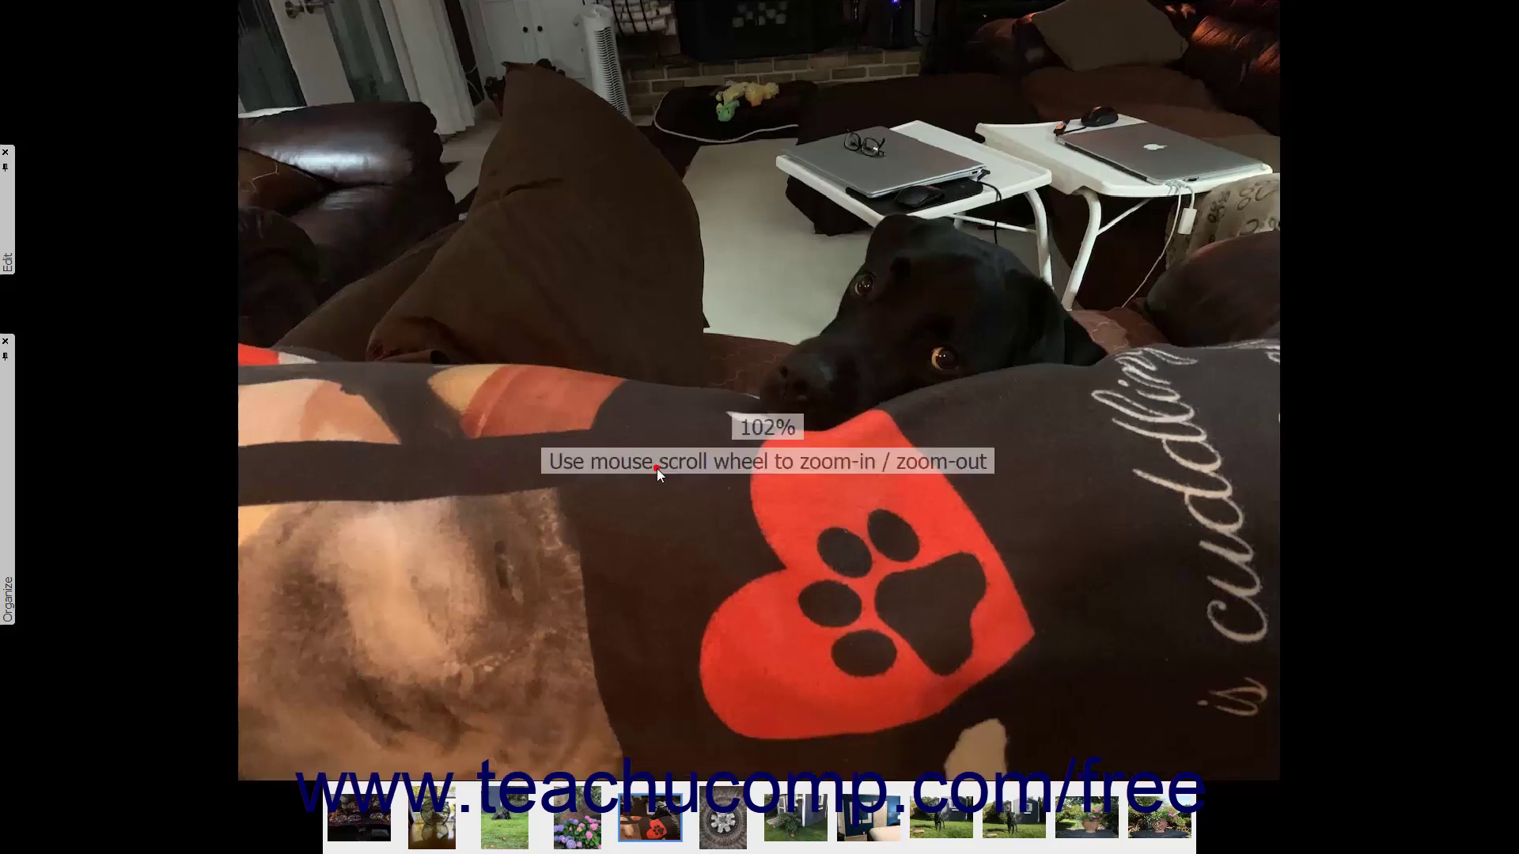
left_click(659, 517)
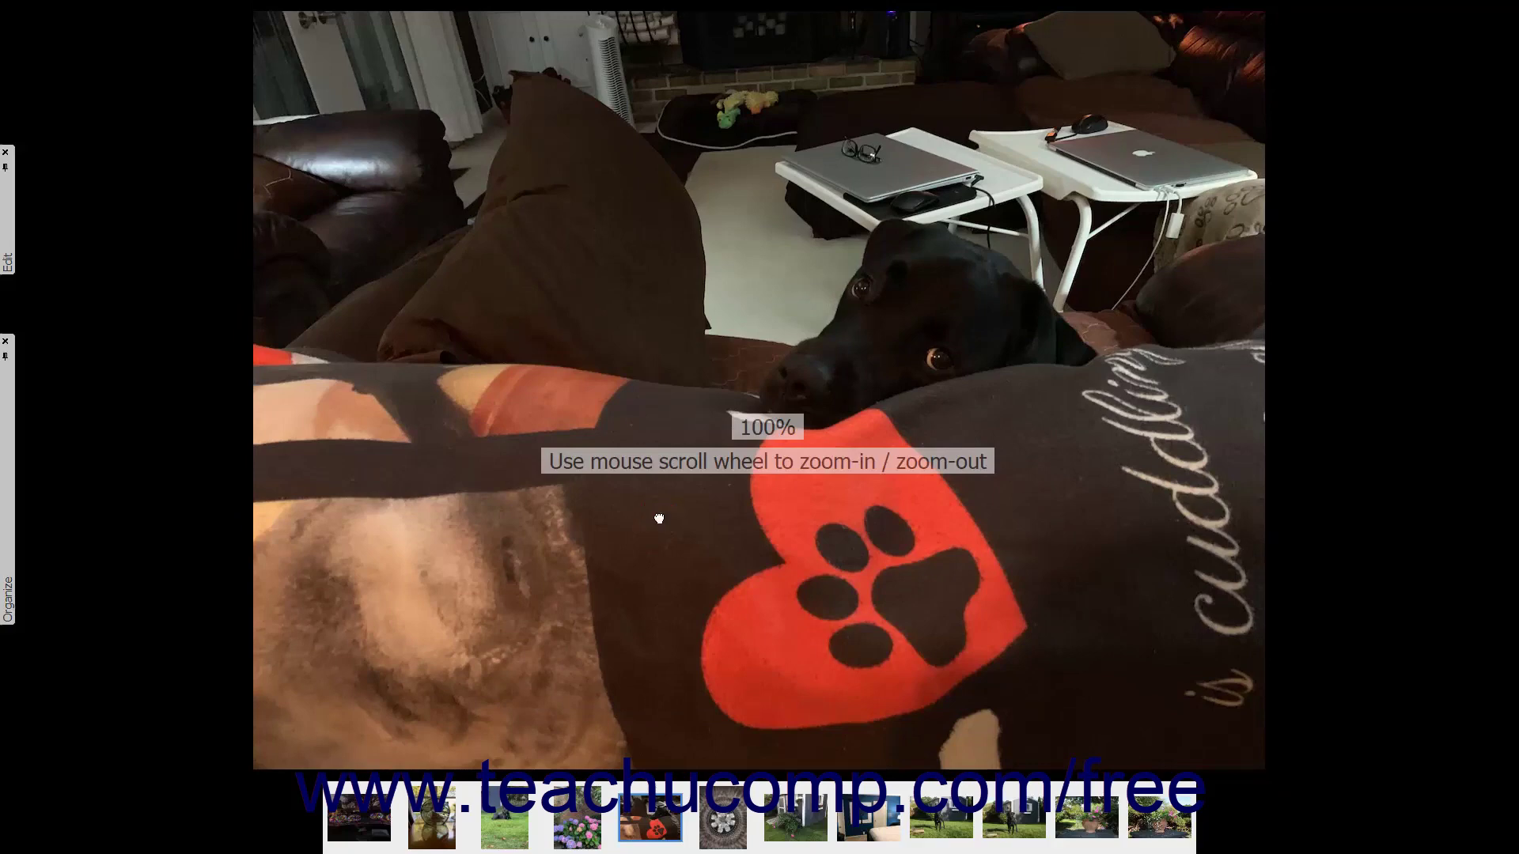
left_click(659, 518)
left_click(659, 520)
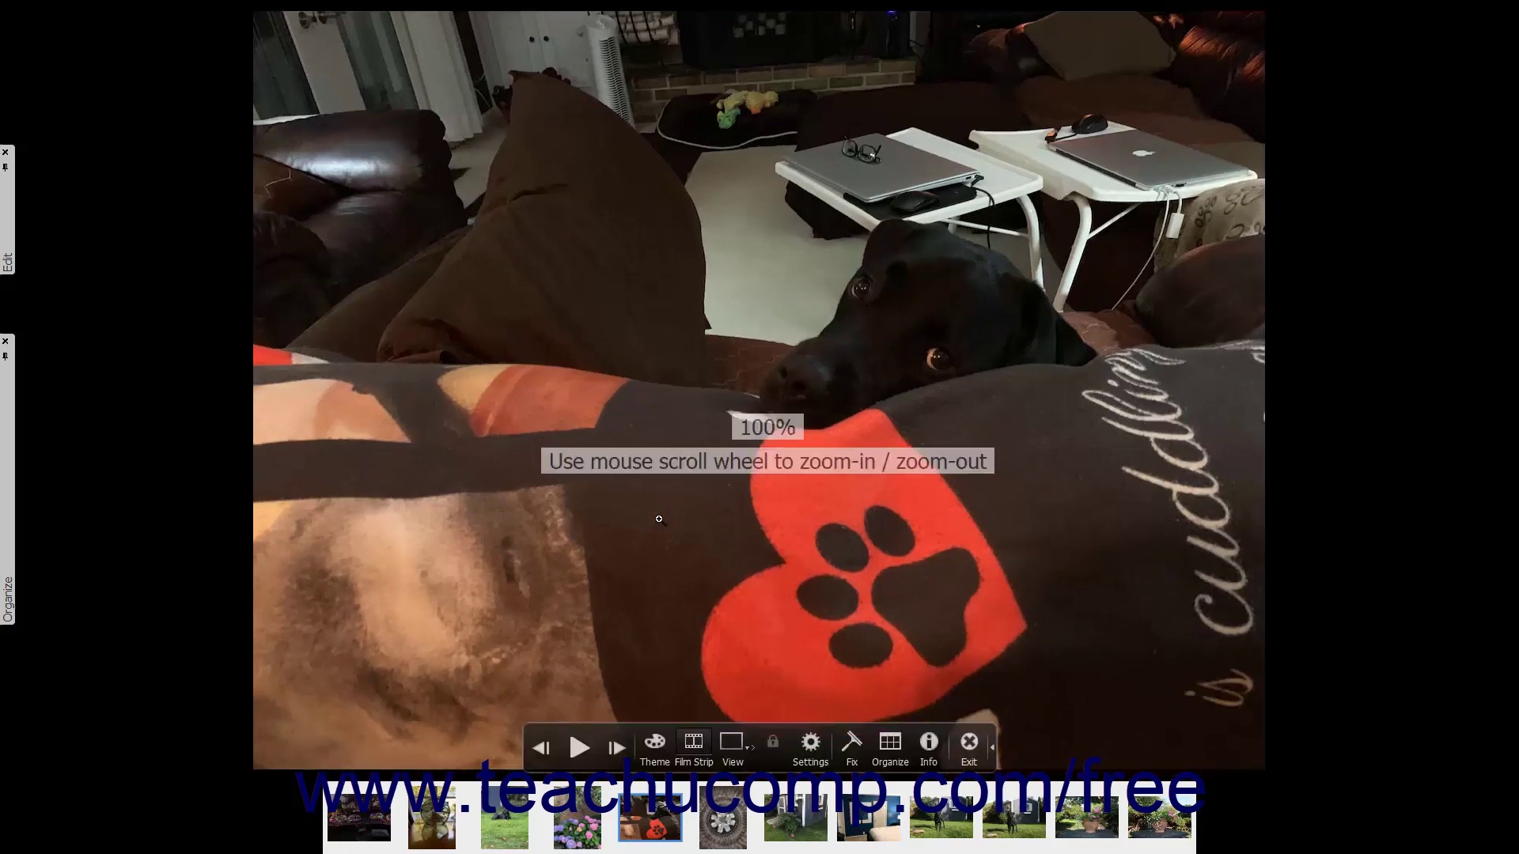
left_click(657, 517)
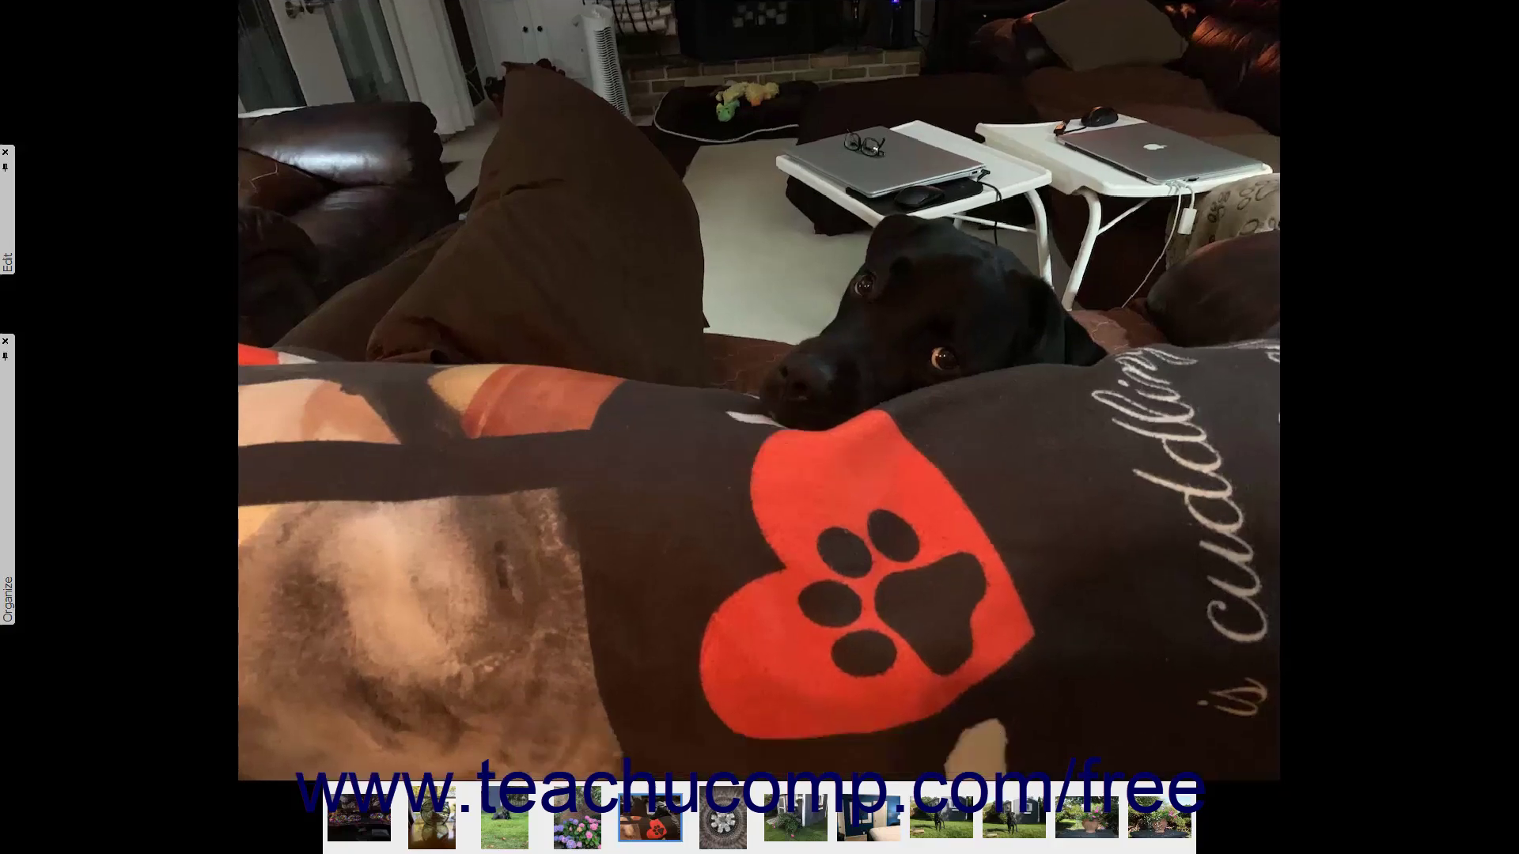
Wheel-zoom the dog photo, pan to centre the dog, zoom back out, and hide the film strip
mouse_move(673, 599)
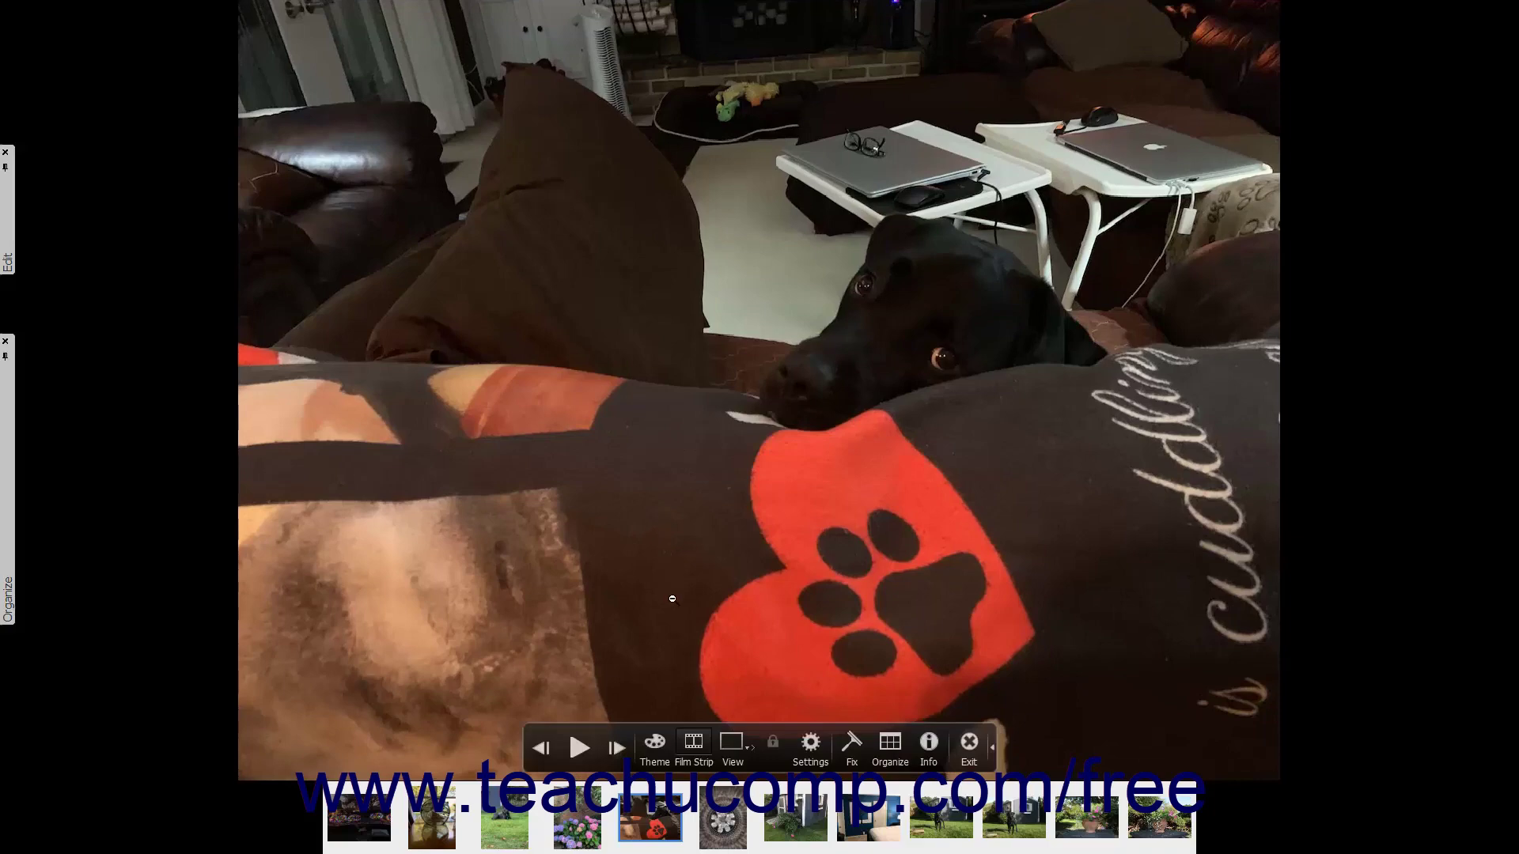
scroll(672, 598, "down", 3)
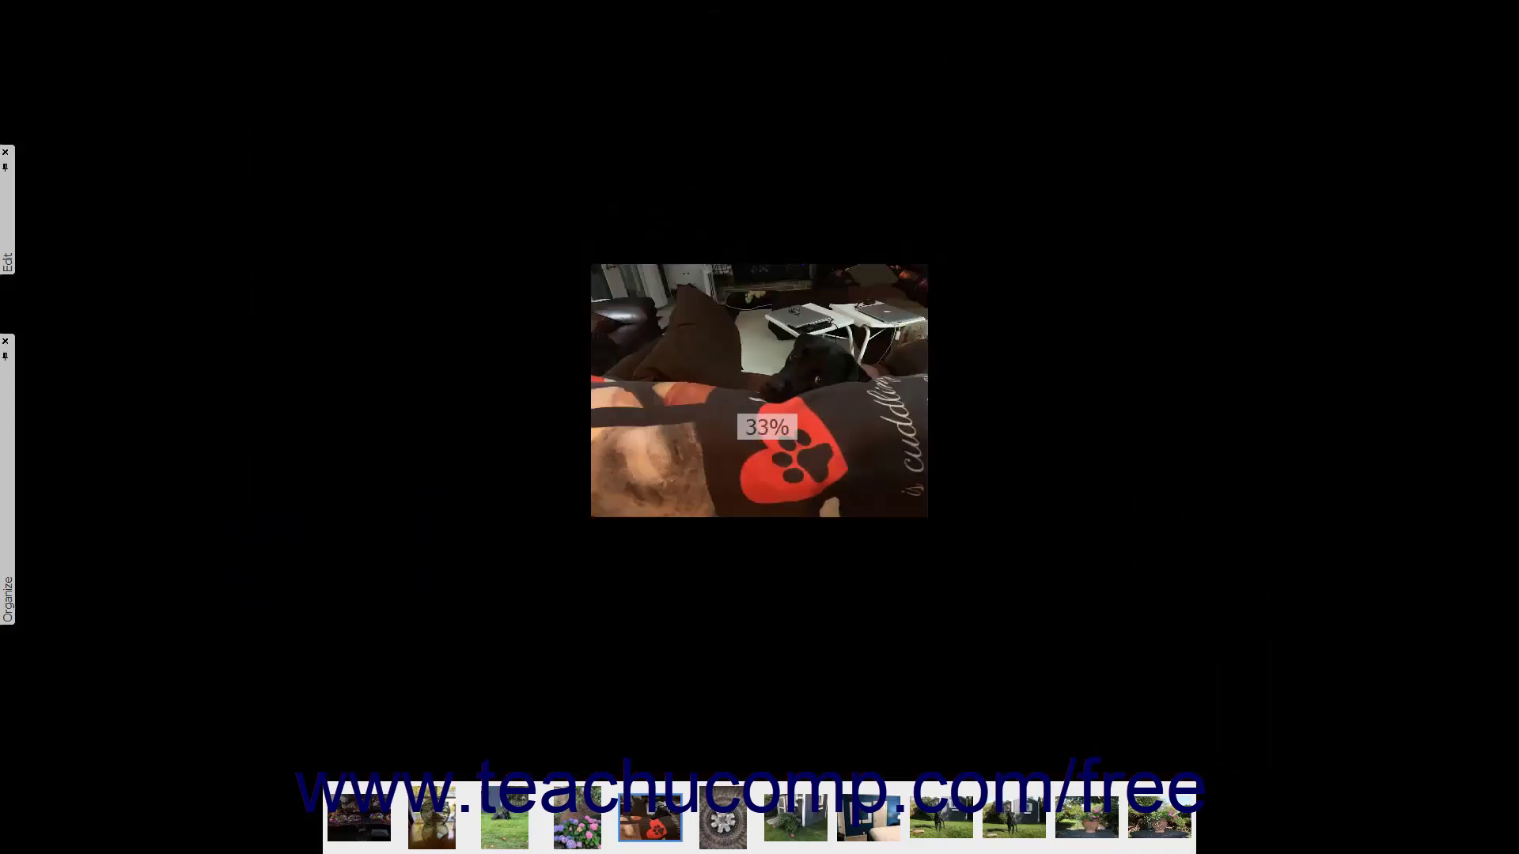
scroll(673, 598, "up", 6)
scroll(759, 427, "down", 4)
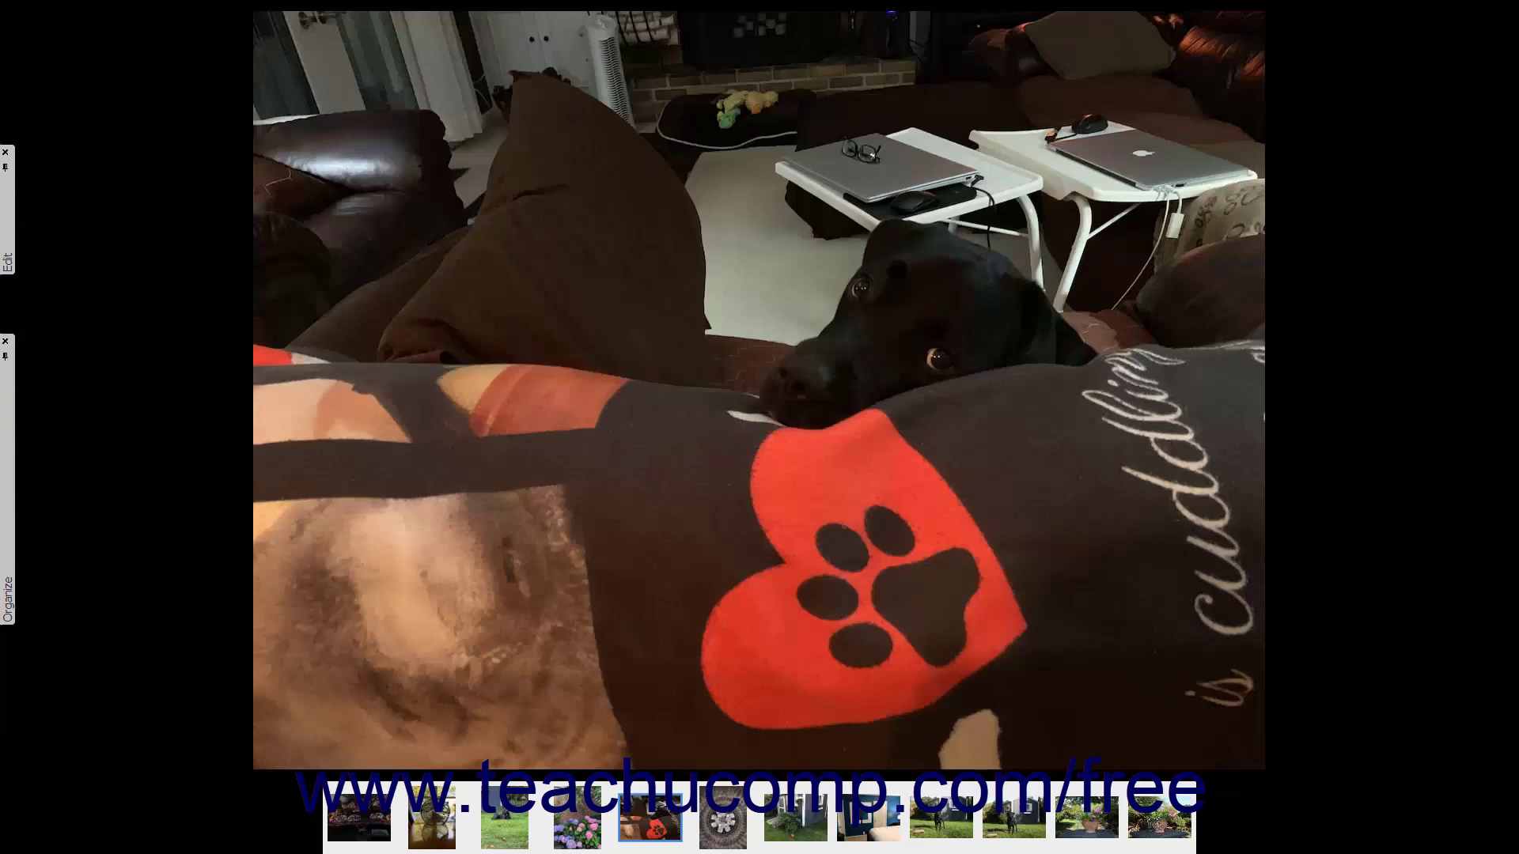
scroll(758, 391, "up", 3)
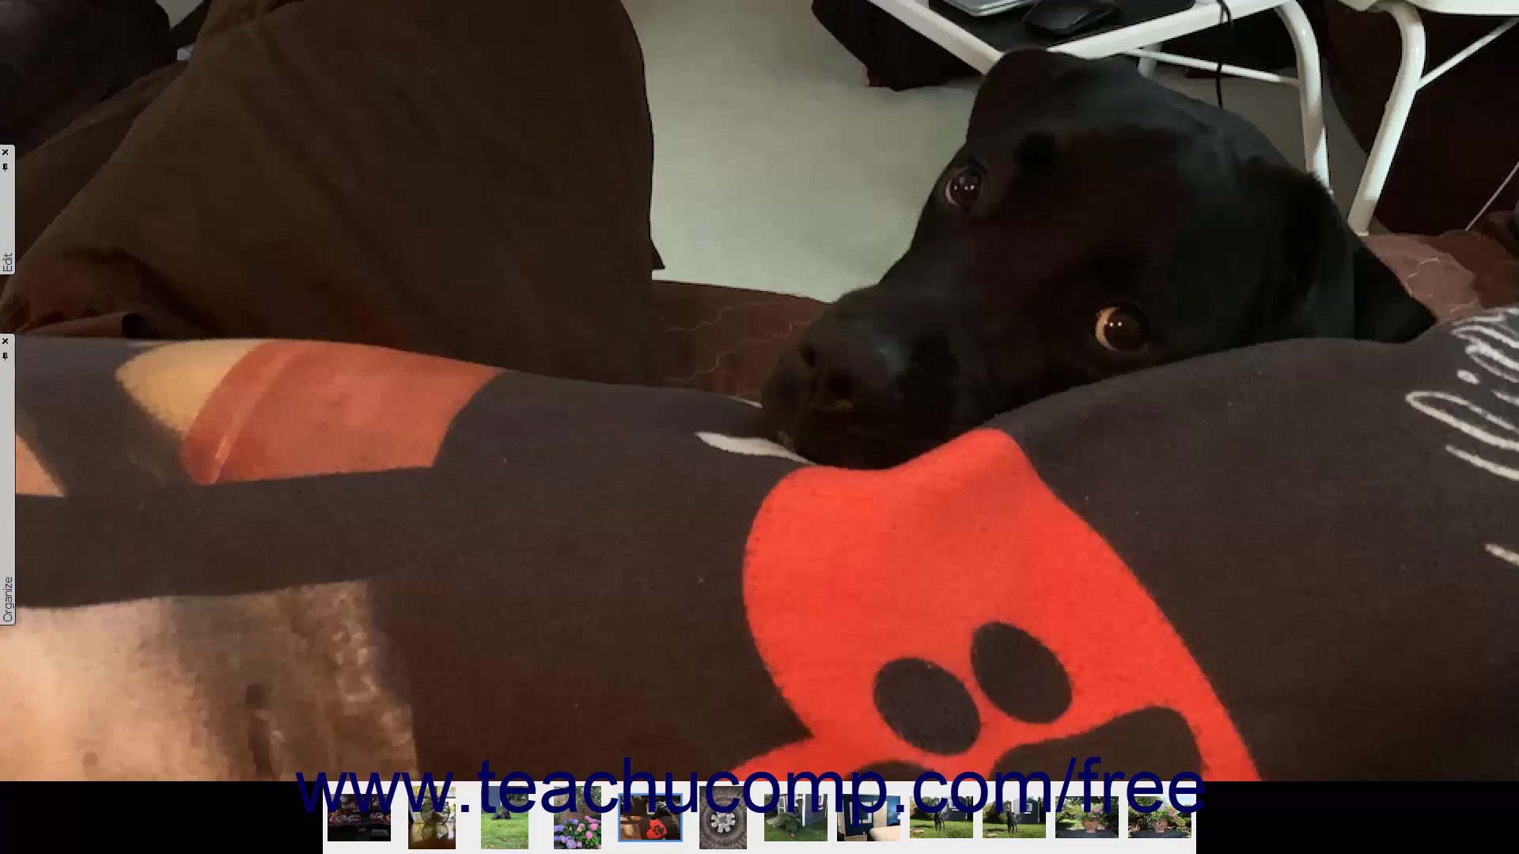
mouse_move(699, 518)
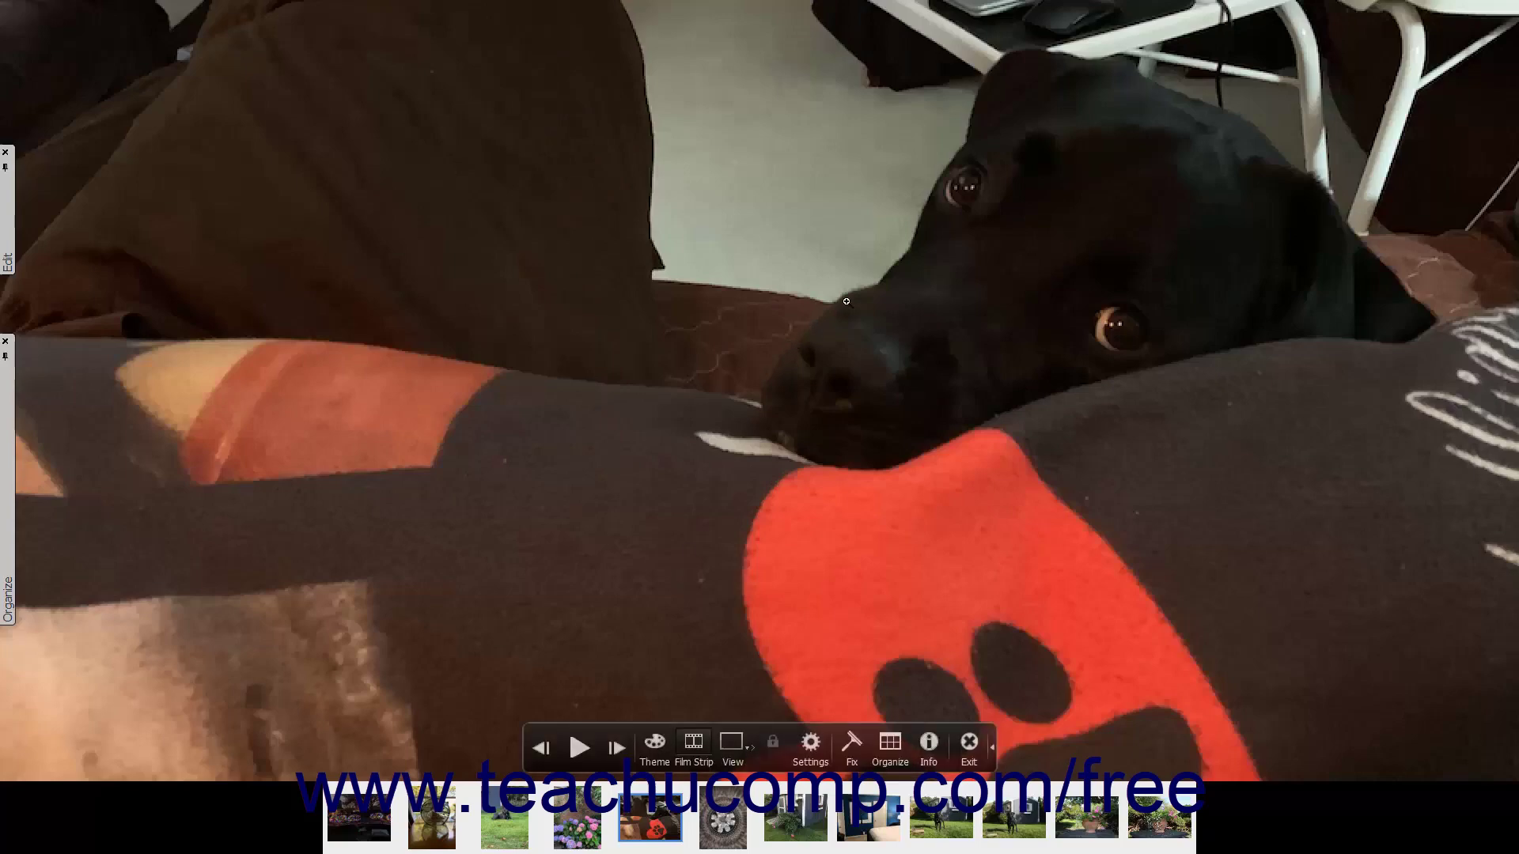
left_click_drag(860, 285, 621, 385)
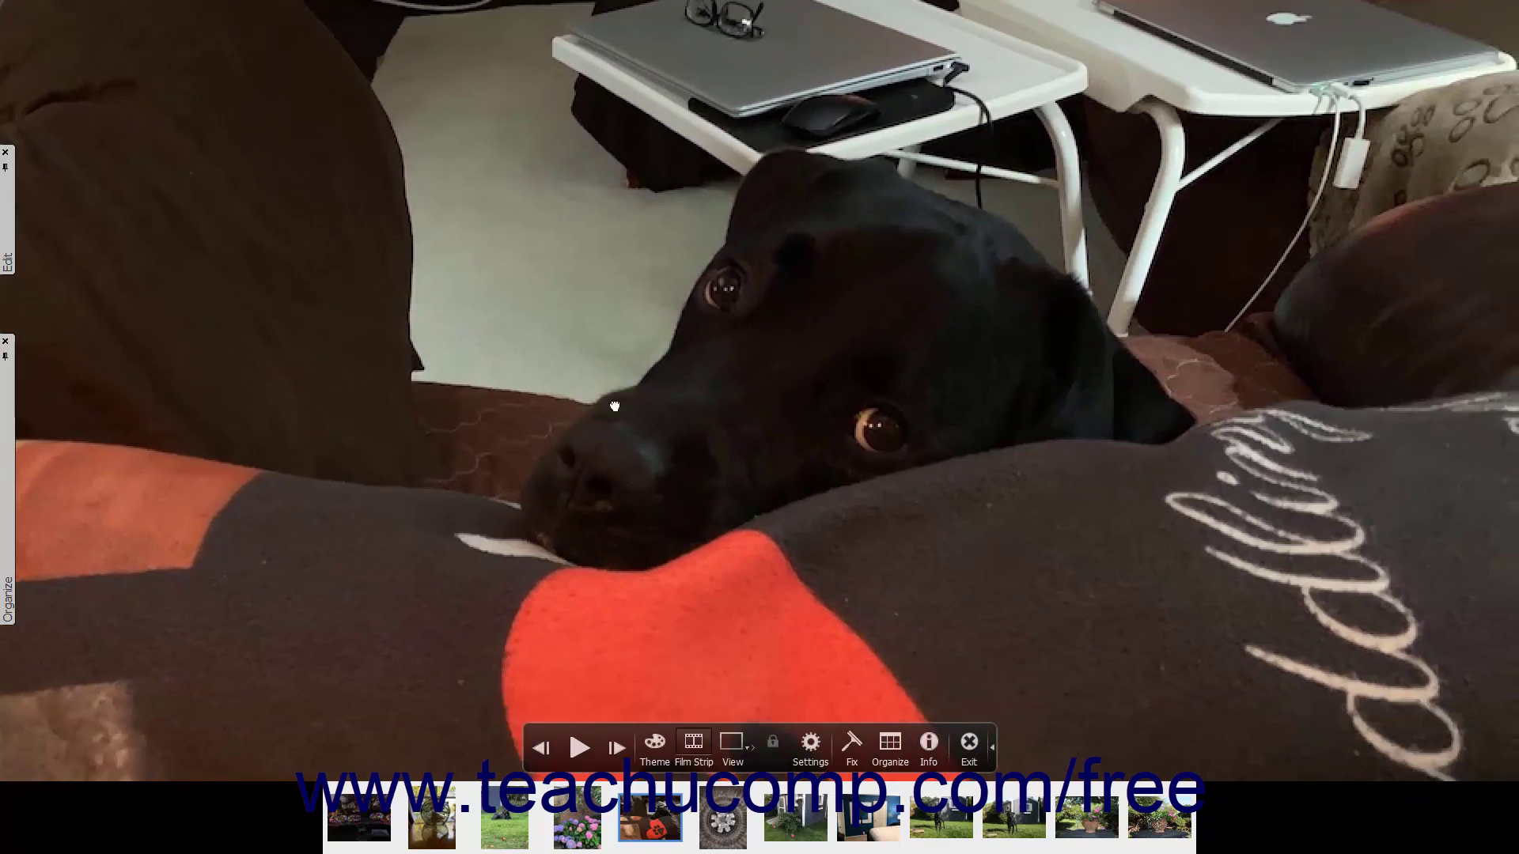
scroll(622, 388, "down", 3)
left_click(696, 743)
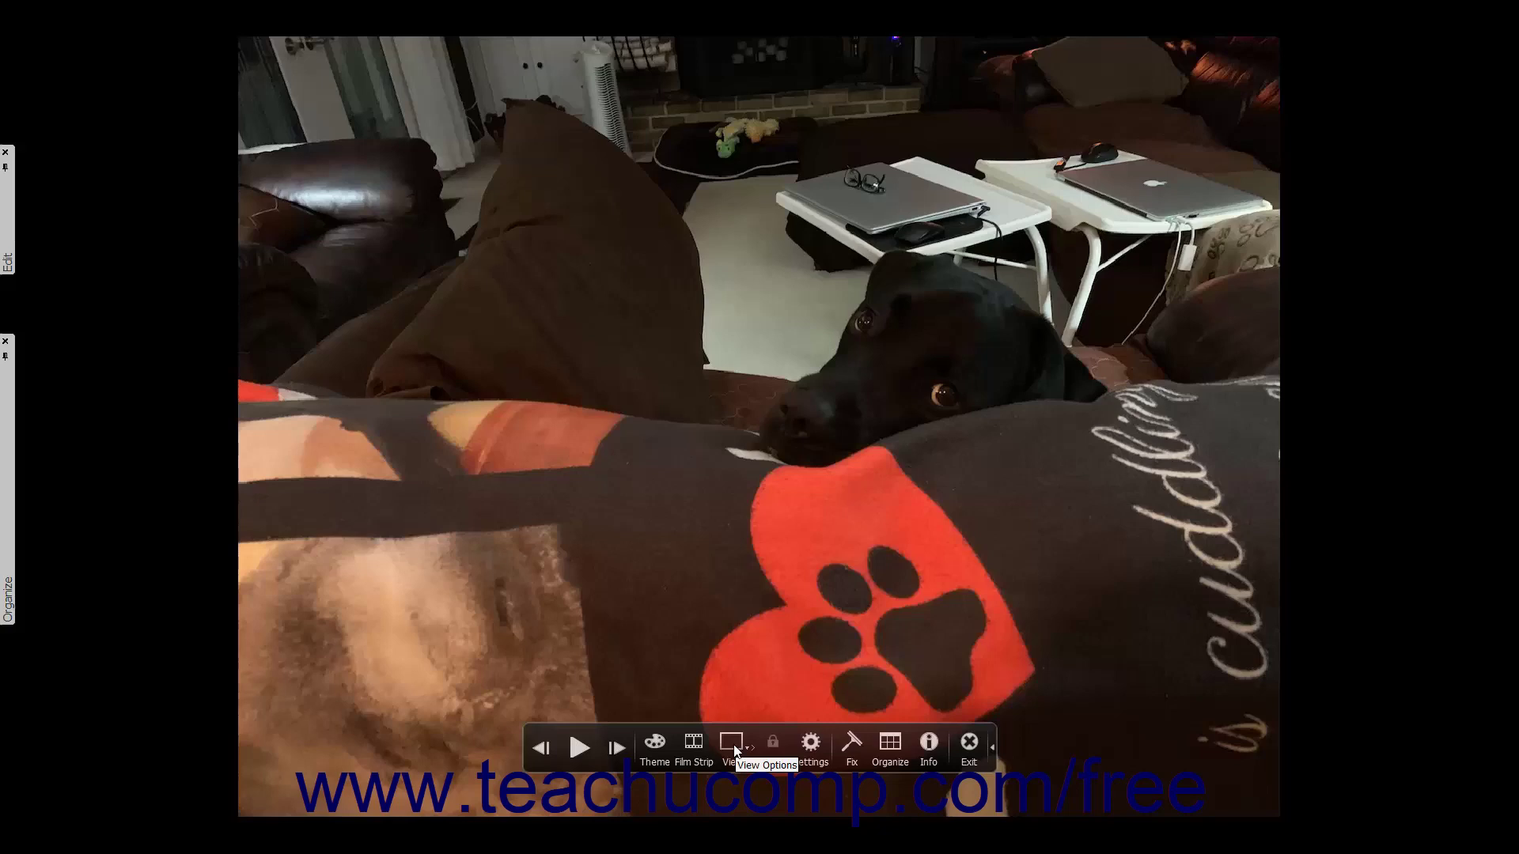
Switch to Side by Side layout, lock panning and zooming, and make the chandelier photo active
left_click(735, 750)
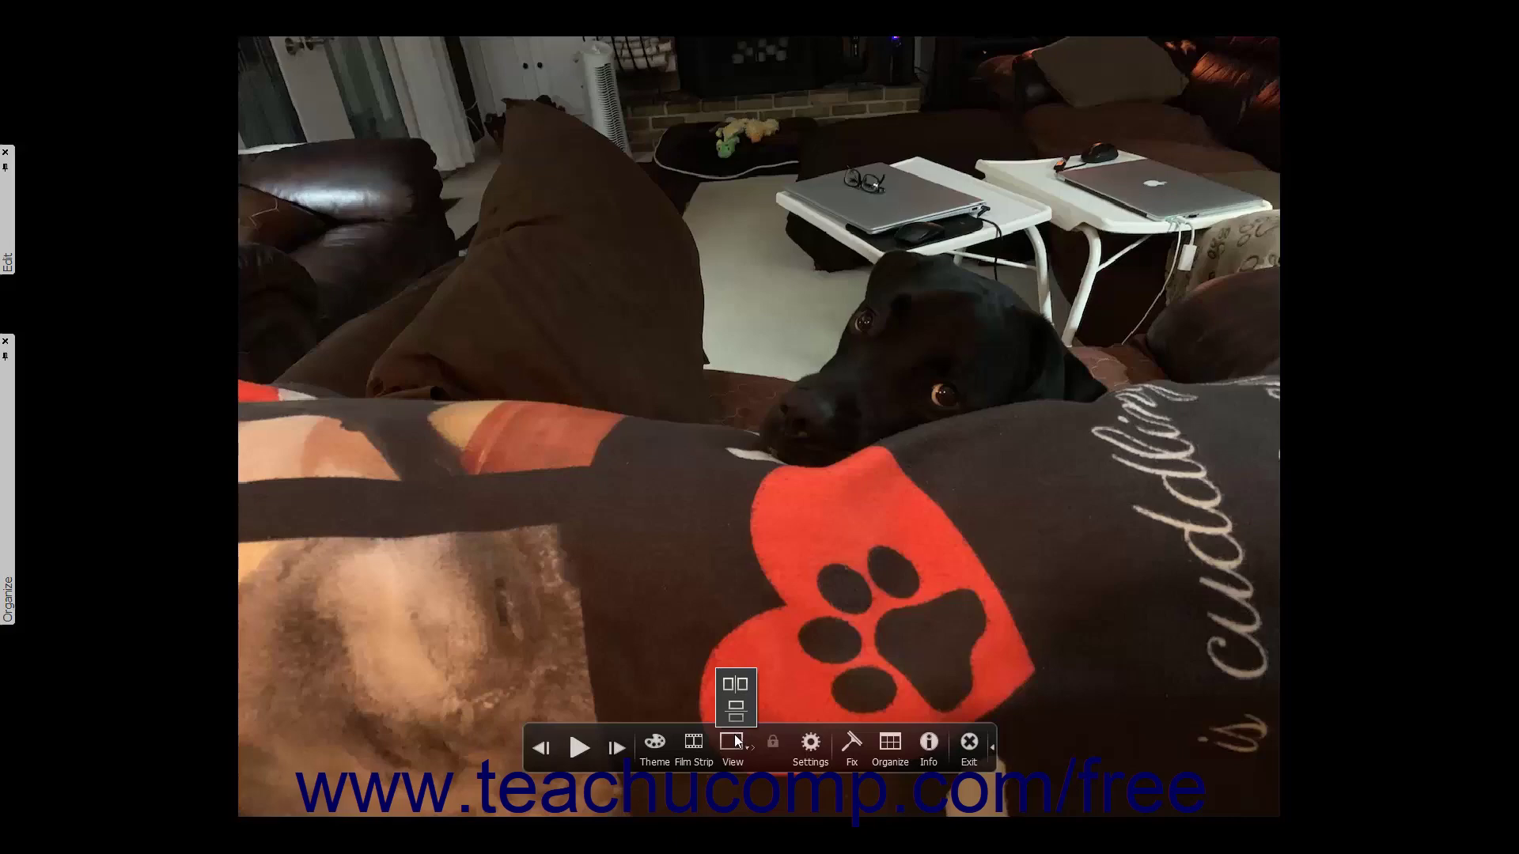
left_click(739, 683)
mouse_move(781, 603)
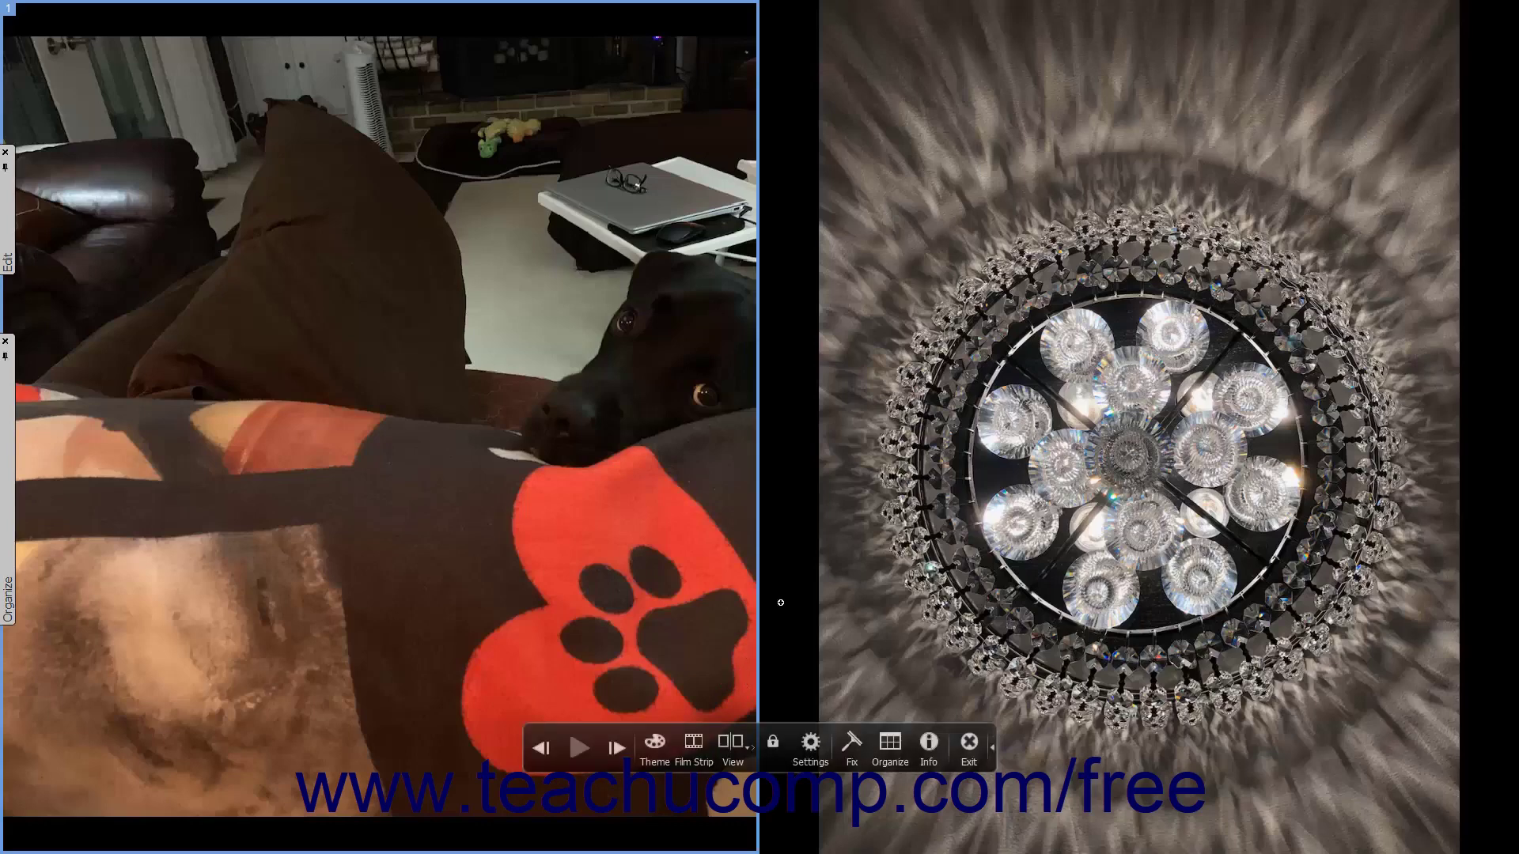
left_click(774, 744)
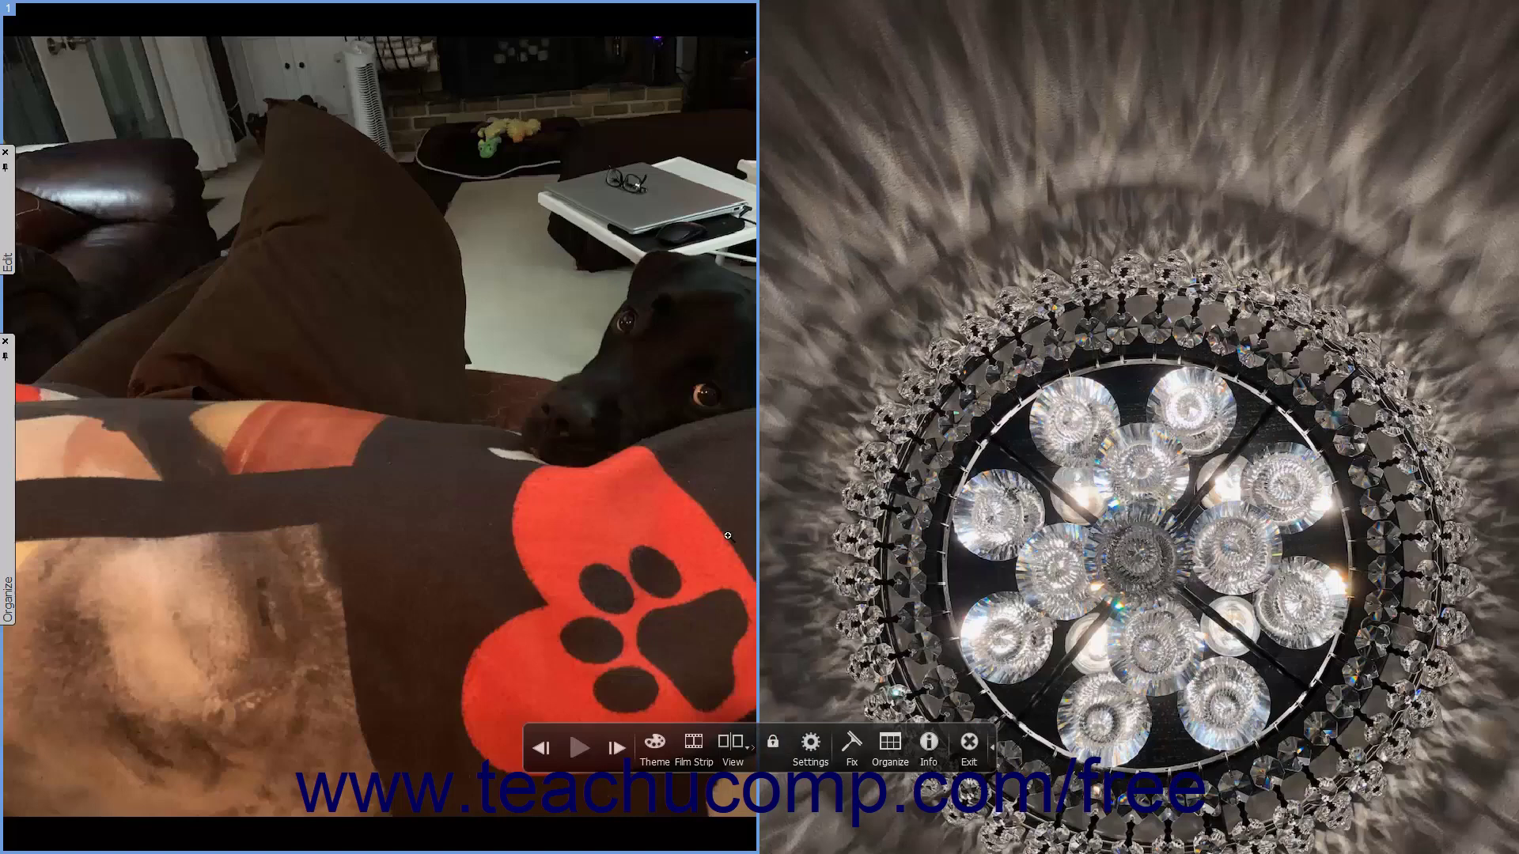
left_click(862, 417)
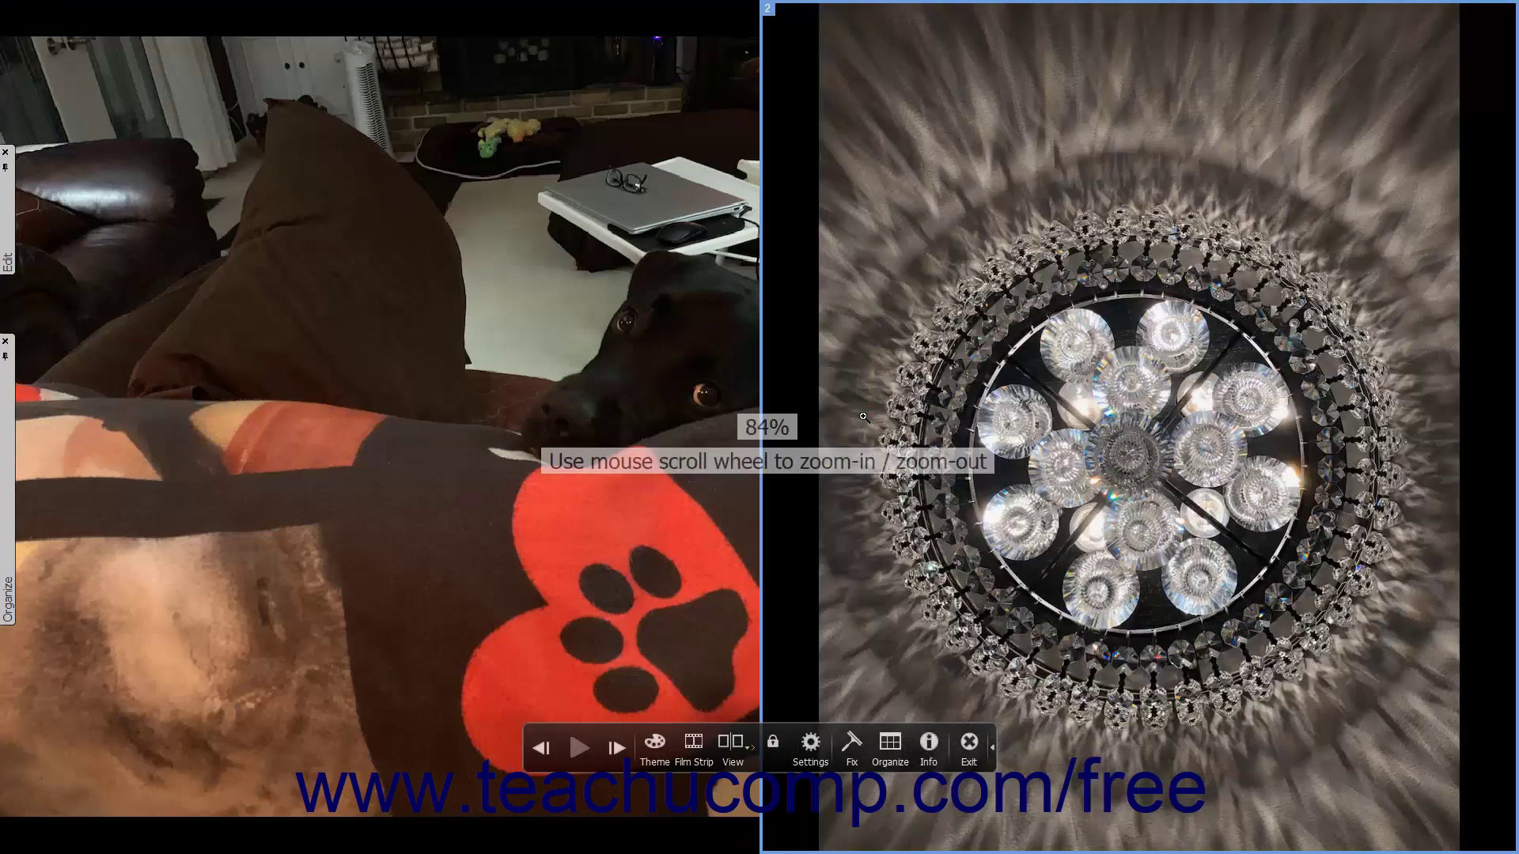